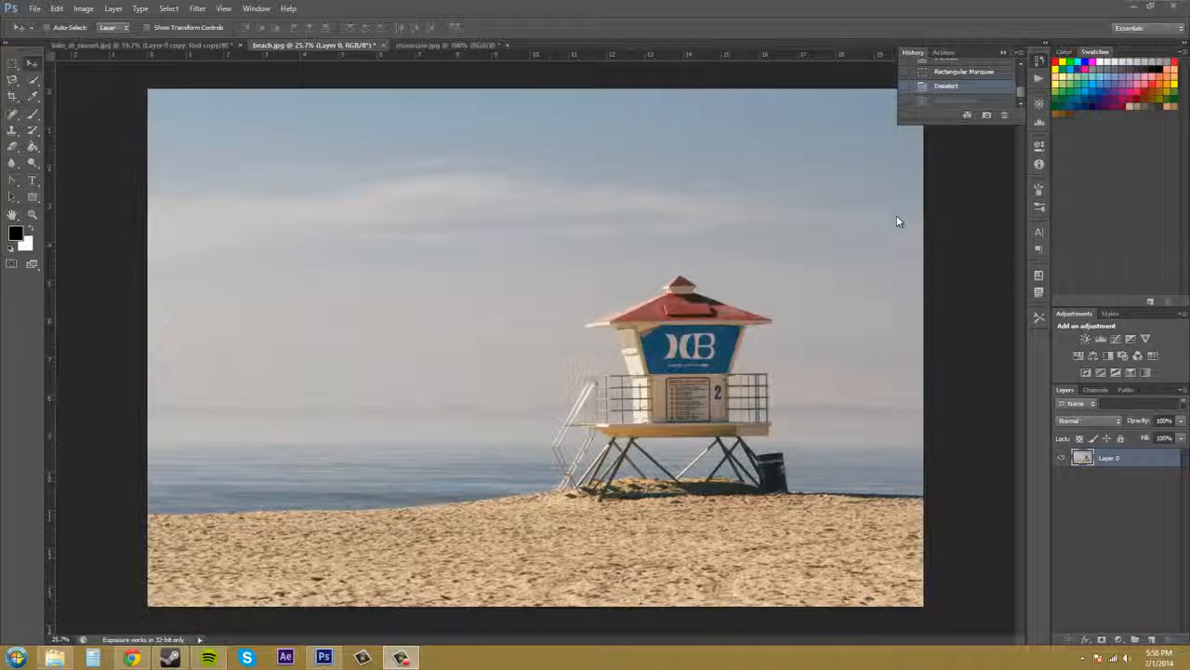
Draw a rectangular marquee around the lifeguard tower and crop the image to that selection.
{"action": "left_click", "coordinate": [25, 77]}
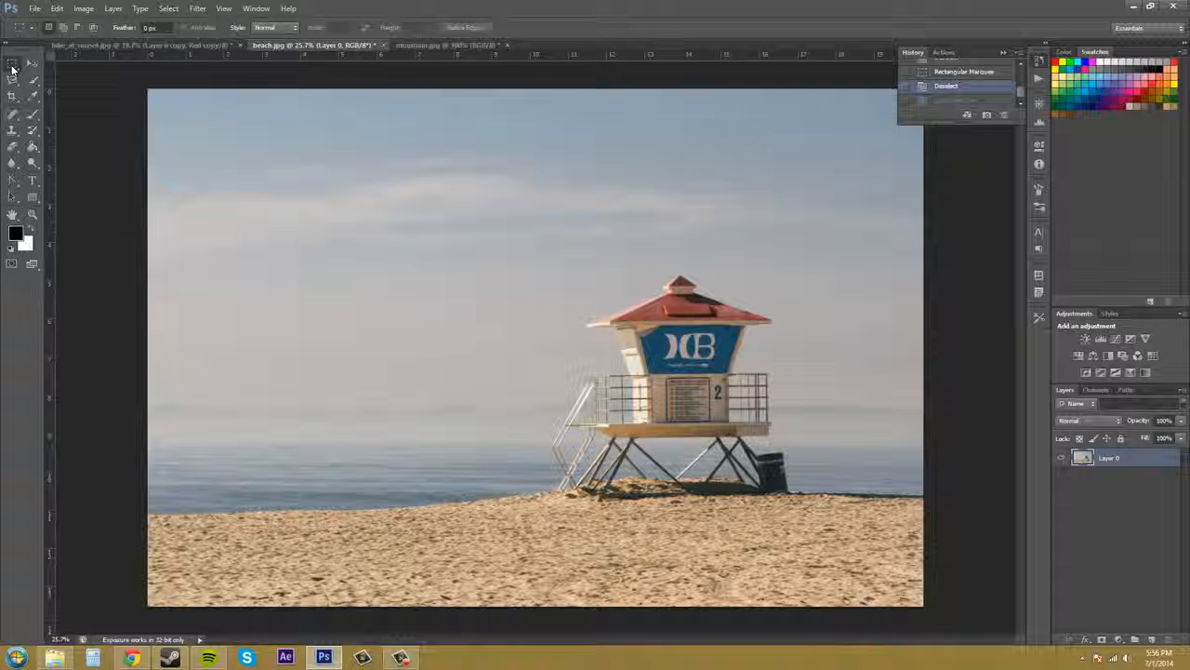
{"action": "left_click", "coordinate": [13, 70]}
{"action": "left_click", "coordinate": [66, 64]}
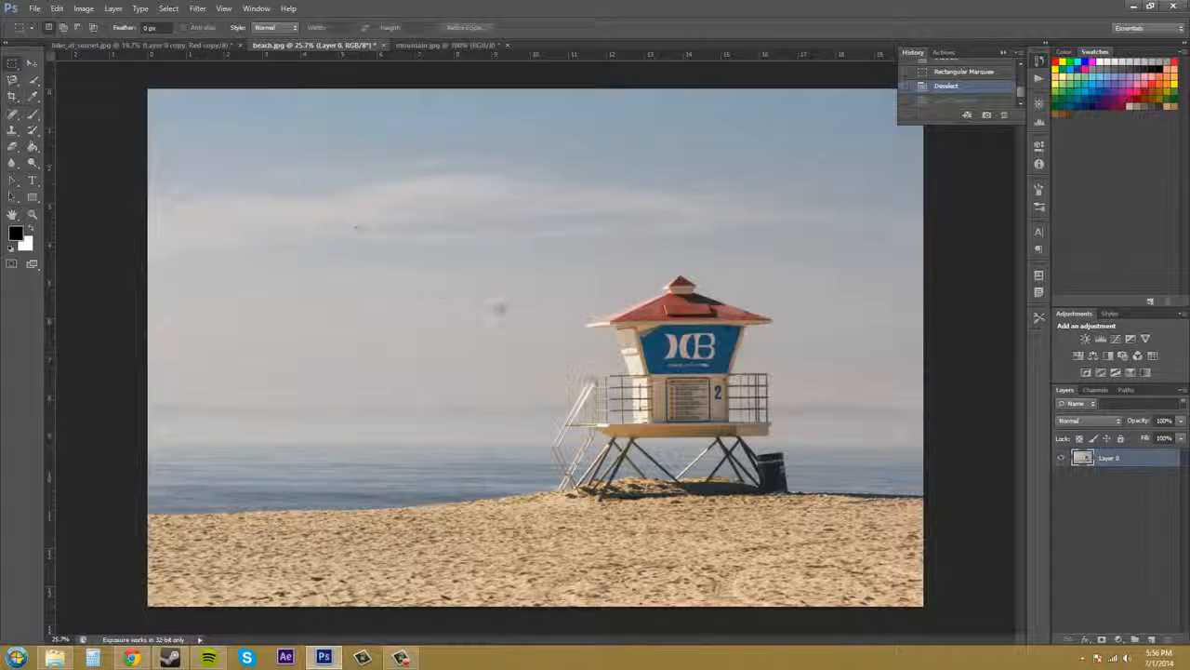
{"action": "left_click_drag", "start_coordinate": [509, 273], "coordinate": [843, 512]}
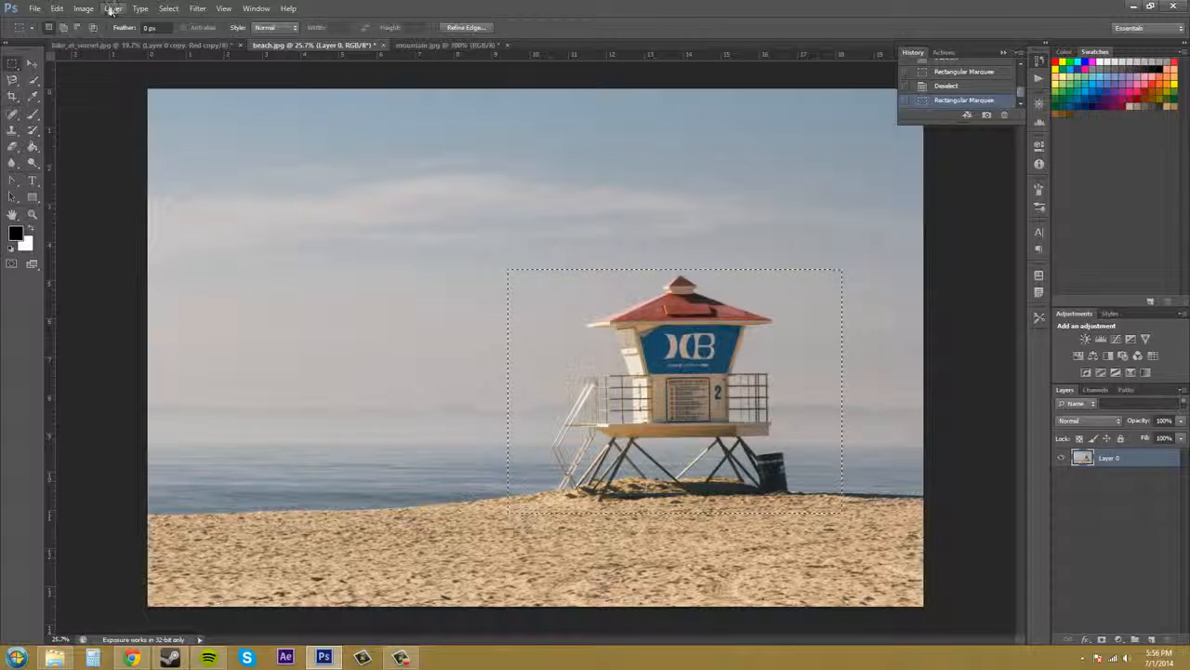
{"action": "left_click", "coordinate": [165, 9]}
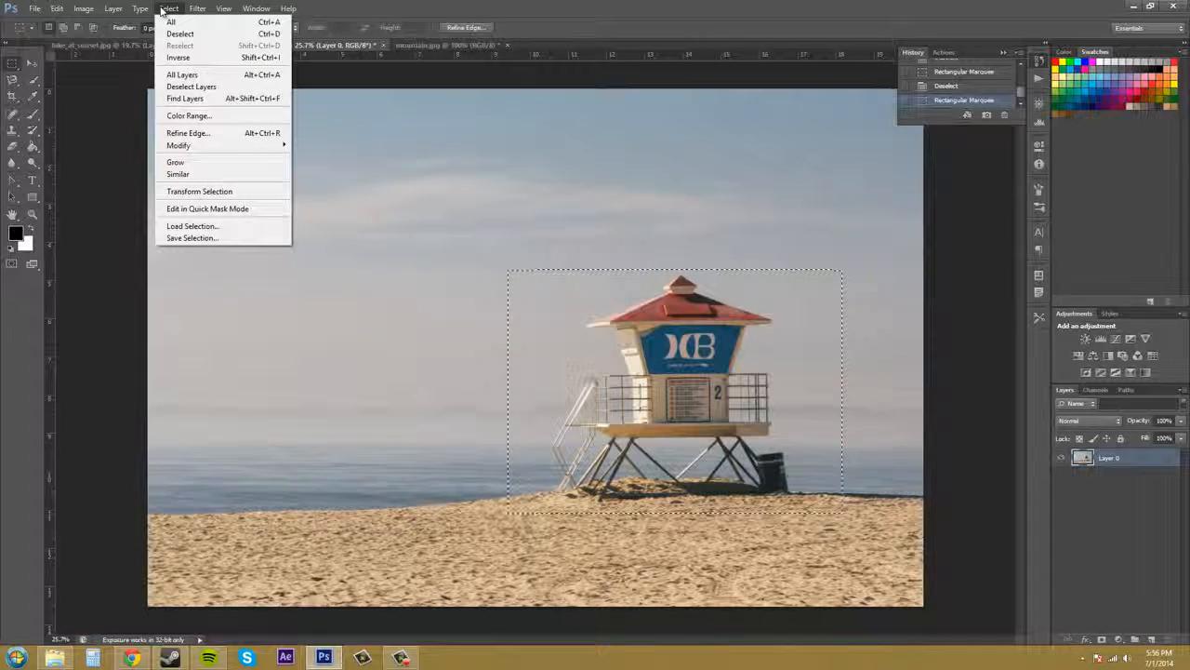
{"action": "mouse_move", "coordinate": [84, 12]}
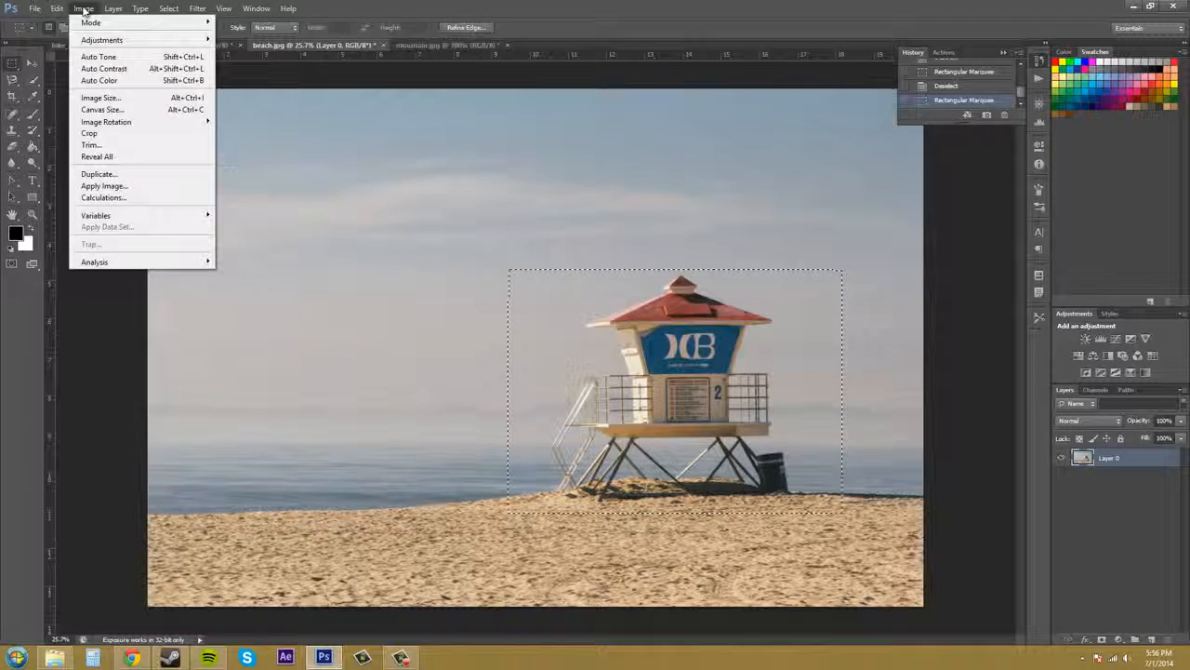
{"action": "left_click", "coordinate": [89, 138]}
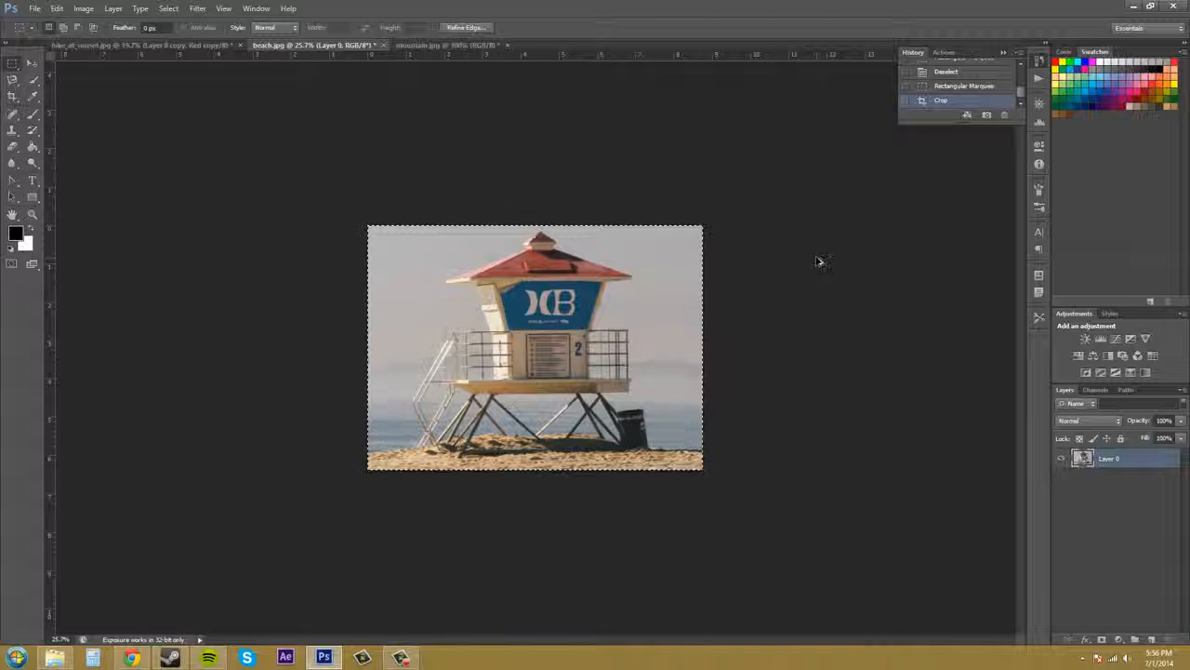
Undo the crop and clear the rectangular selection around the tower.
{"action": "key", "text": "ctrl+z"}
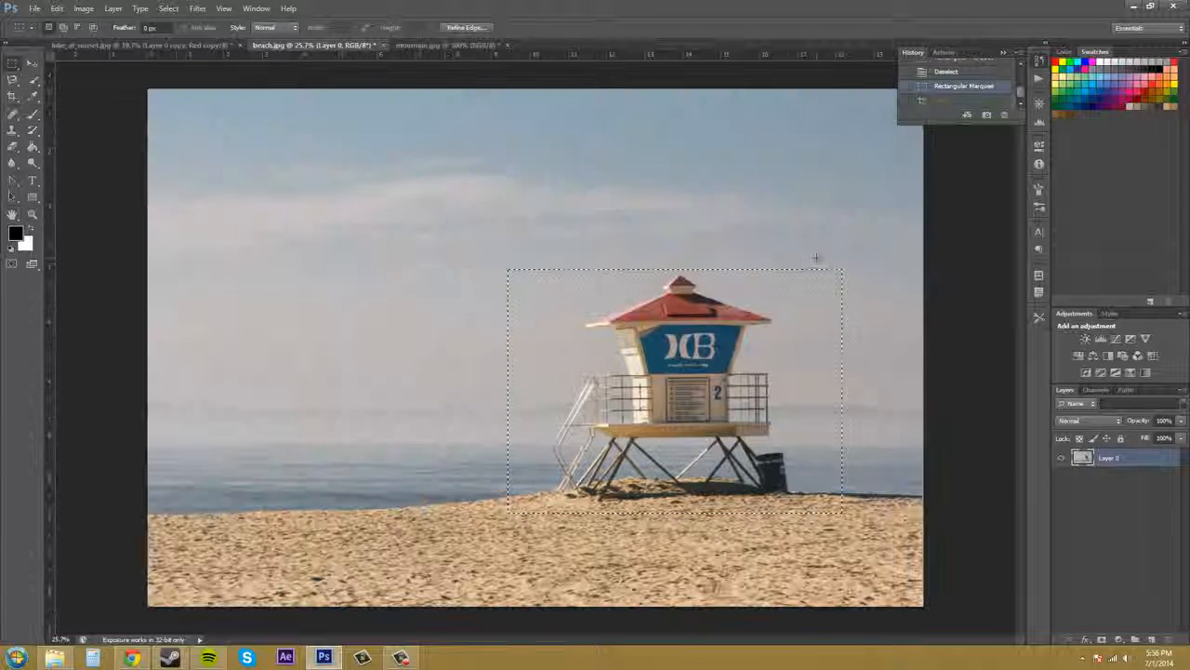
{"action": "left_click", "coordinate": [816, 257]}
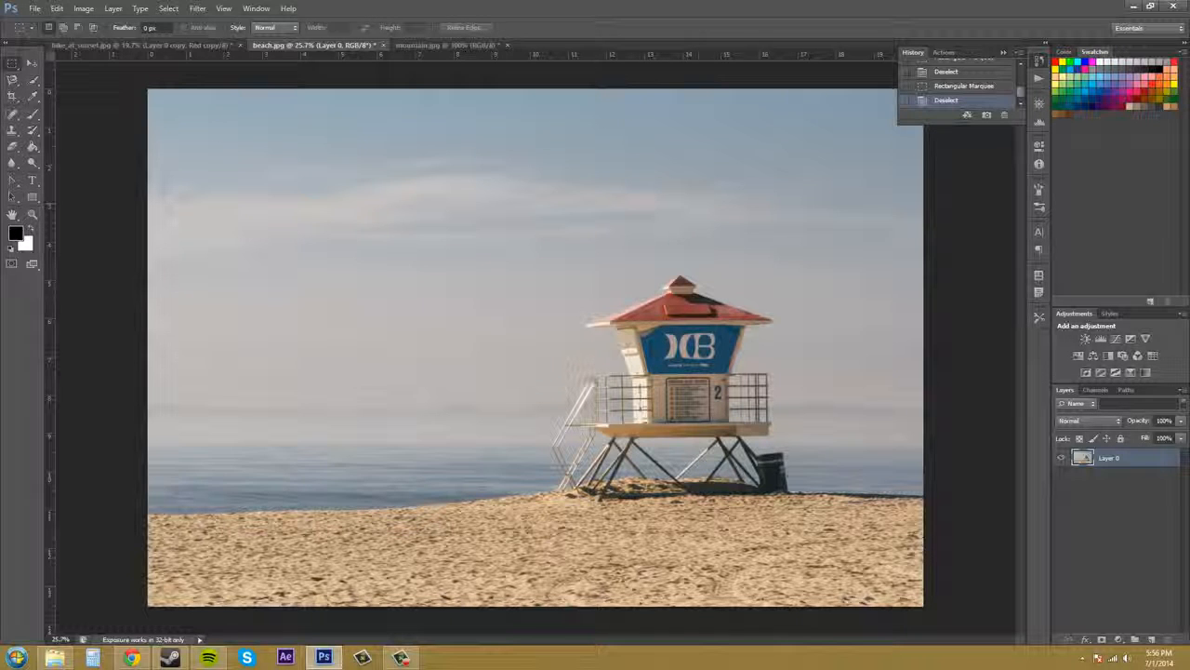
Outline the lifeguard tower with a freehand Lasso selection and crop the image to it.
{"action": "left_click", "coordinate": [12, 79]}
{"action": "left_click", "coordinate": [58, 89]}
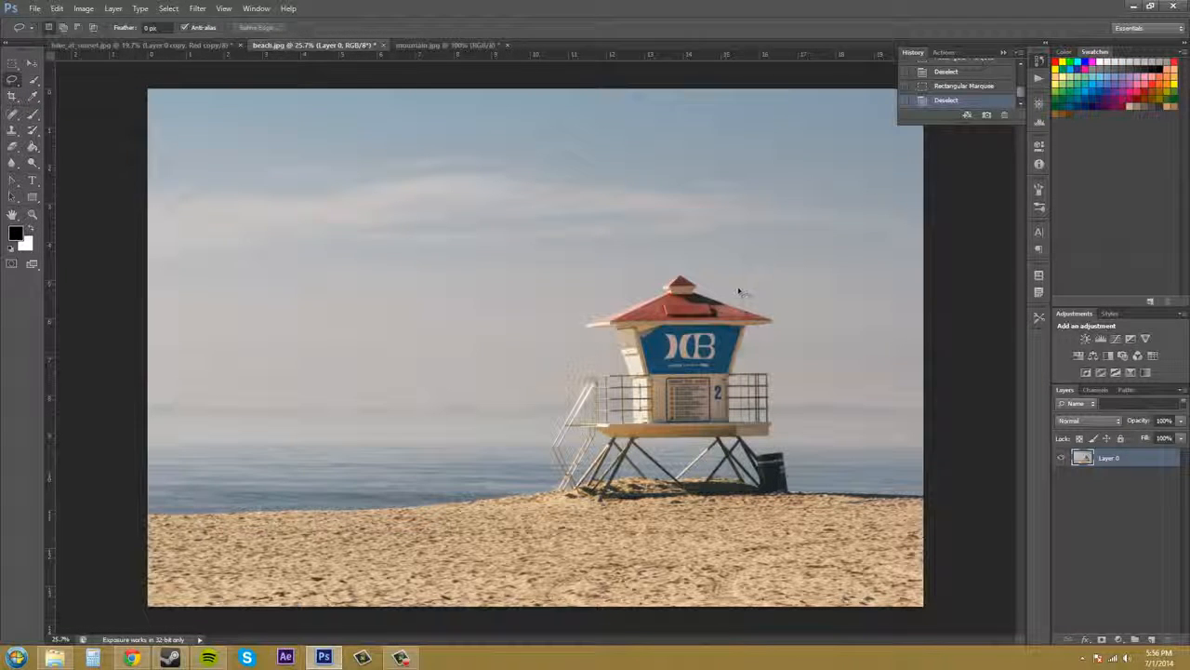
{"action": "mouse_move", "coordinate": [529, 267]}
{"action": "left_mouse_down"}
{"action": "mouse_move", "coordinate": [504, 340]}
{"action": "mouse_move", "coordinate": [561, 378]}
{"action": "left_mouse_up"}
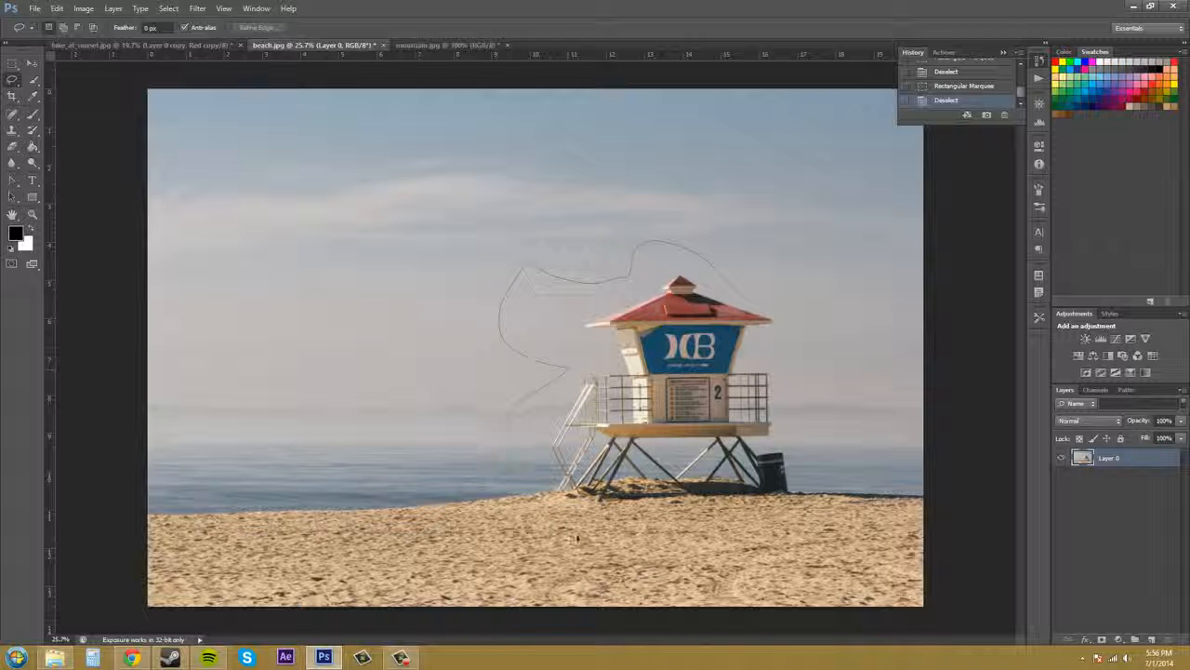
{"action": "mouse_move", "coordinate": [577, 538]}
{"action": "left_mouse_down"}
{"action": "mouse_move", "coordinate": [786, 519]}
{"action": "mouse_move", "coordinate": [835, 409]}
{"action": "mouse_move", "coordinate": [781, 283]}
{"action": "mouse_move", "coordinate": [731, 289]}
{"action": "left_mouse_up"}
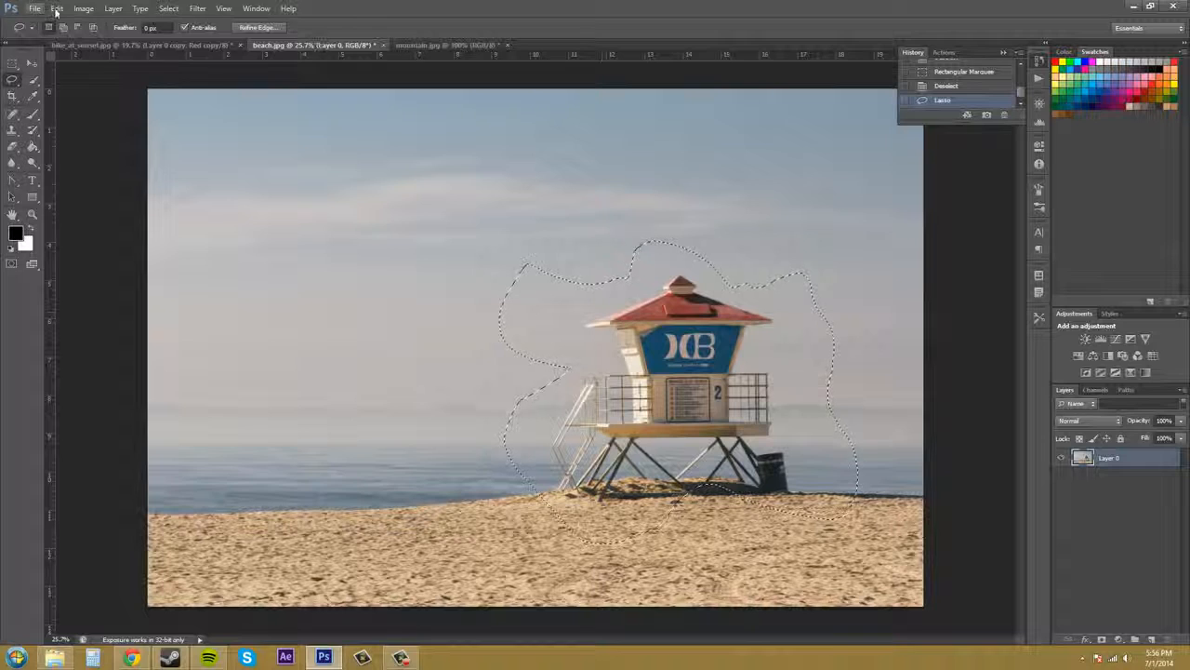
{"action": "left_click", "coordinate": [83, 8]}
{"action": "left_click", "coordinate": [89, 133]}
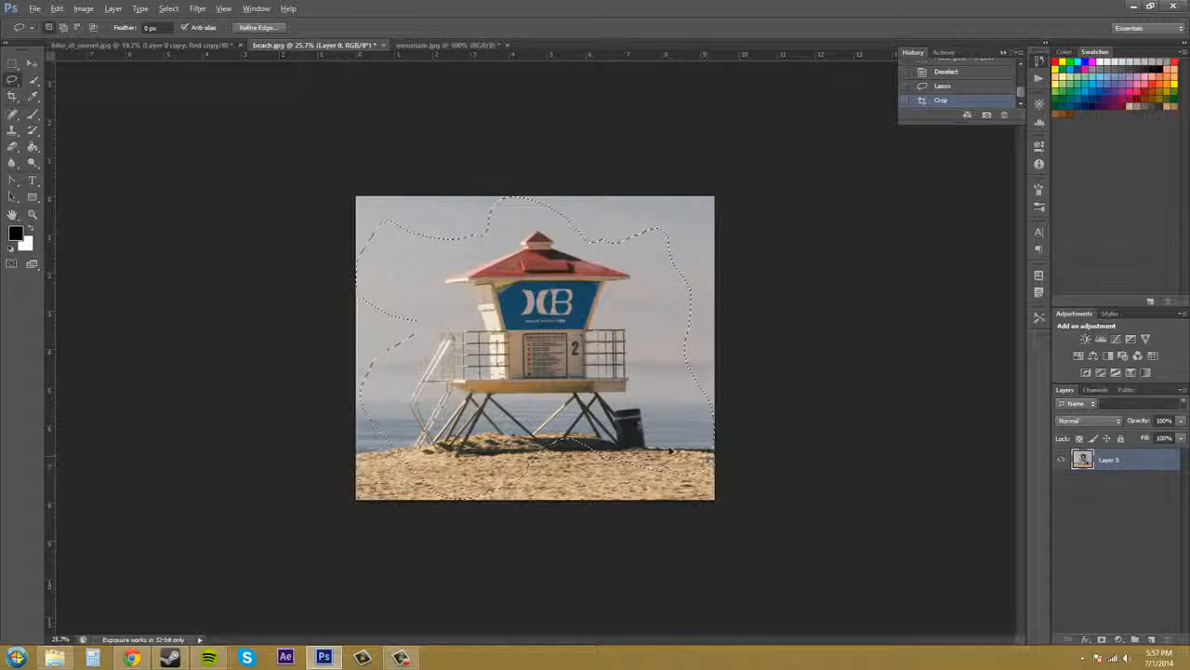
Undo the lasso-based crop and deselect the freehand outline.
{"action": "key", "text": "ctrl+z"}
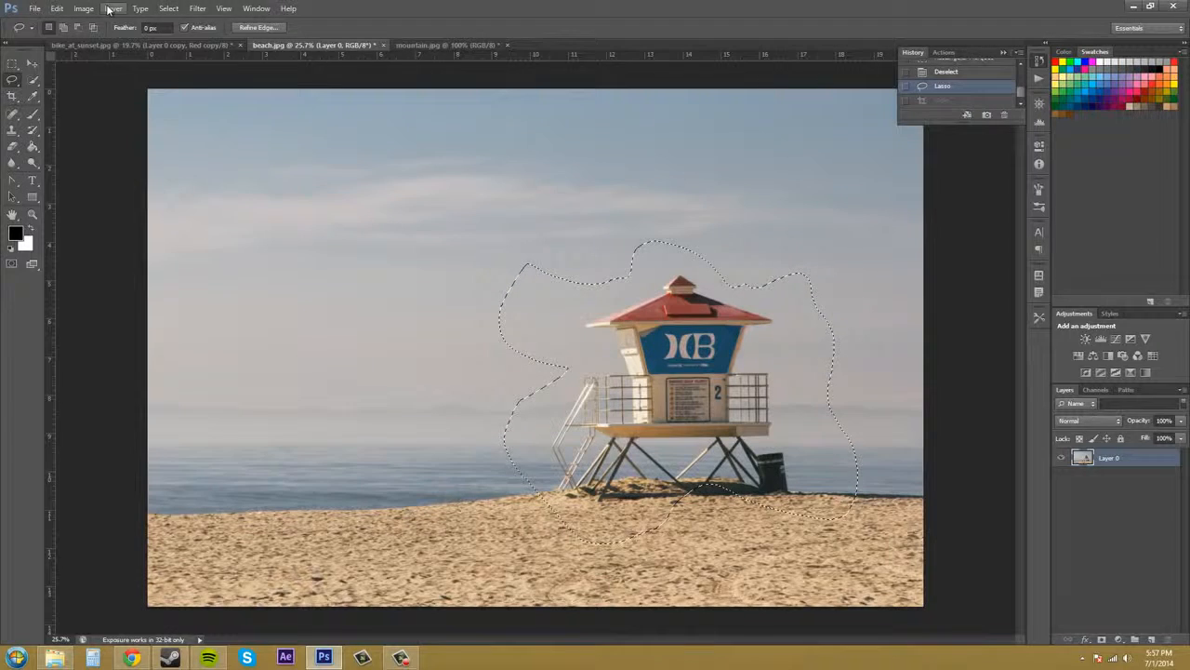
{"action": "left_click", "coordinate": [109, 9]}
{"action": "left_click", "coordinate": [168, 8]}
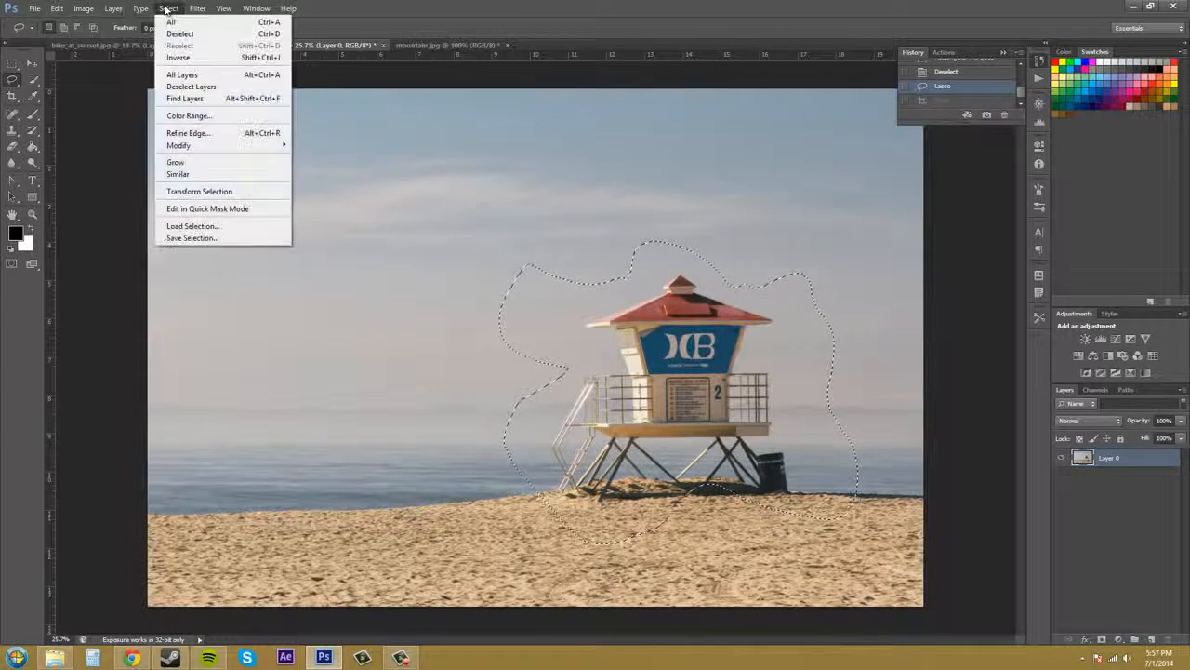
{"action": "left_click", "coordinate": [178, 34]}
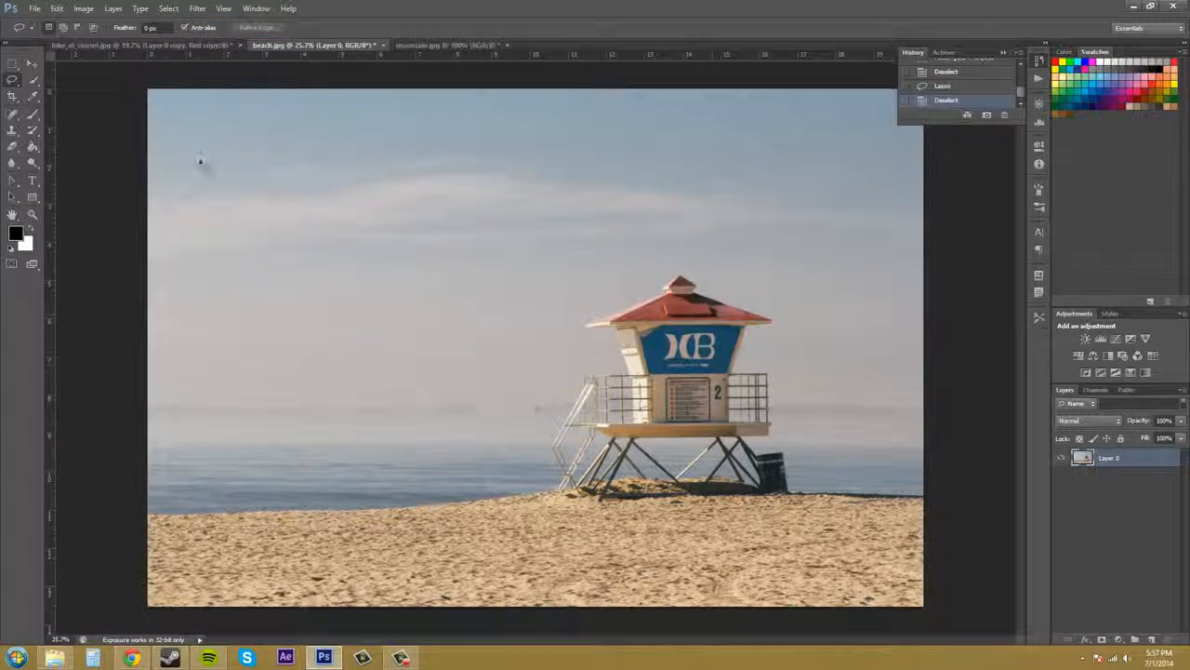
Crop the image tightly around the lifeguard tower with the Crop tool, using an unconstrained ratio.
{"action": "left_click", "coordinate": [13, 98]}
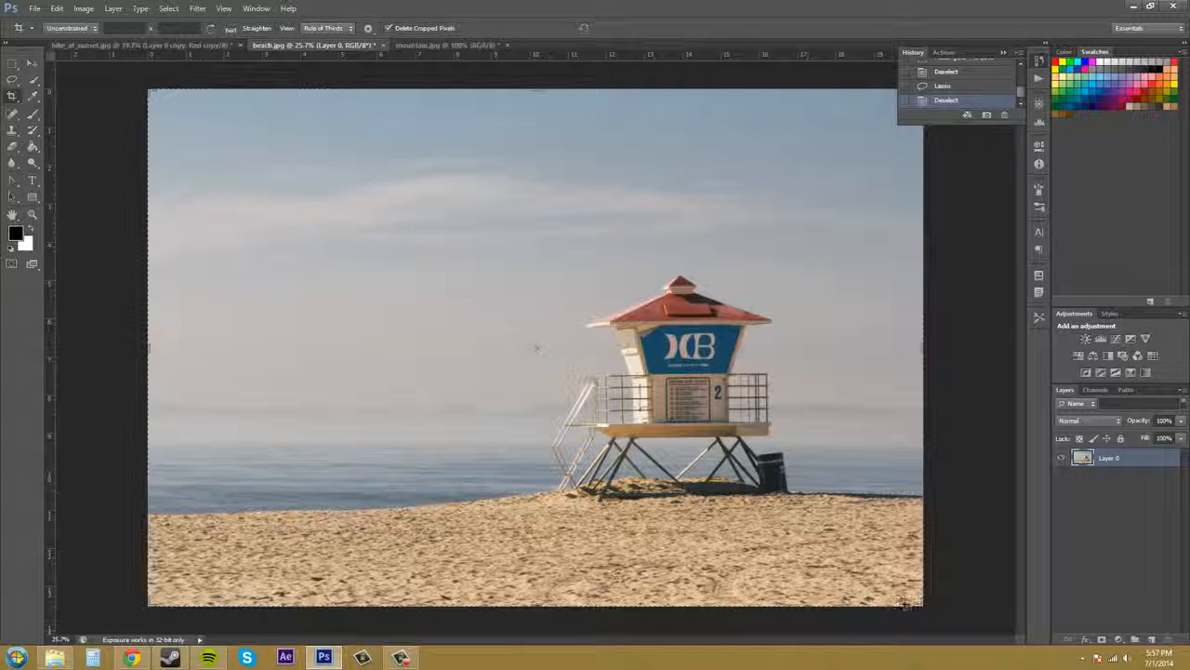
{"action": "left_click_drag", "start_coordinate": [921, 605], "coordinate": [869, 555]}
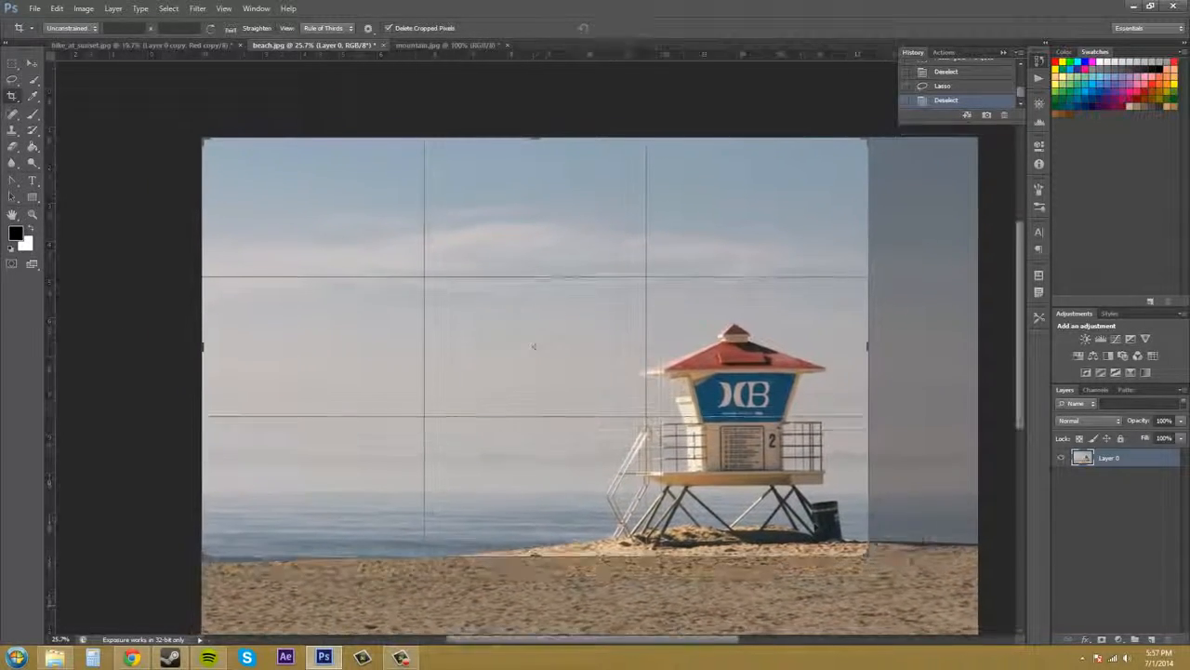
{"action": "left_click_drag", "start_coordinate": [201, 141], "coordinate": [400, 228]}
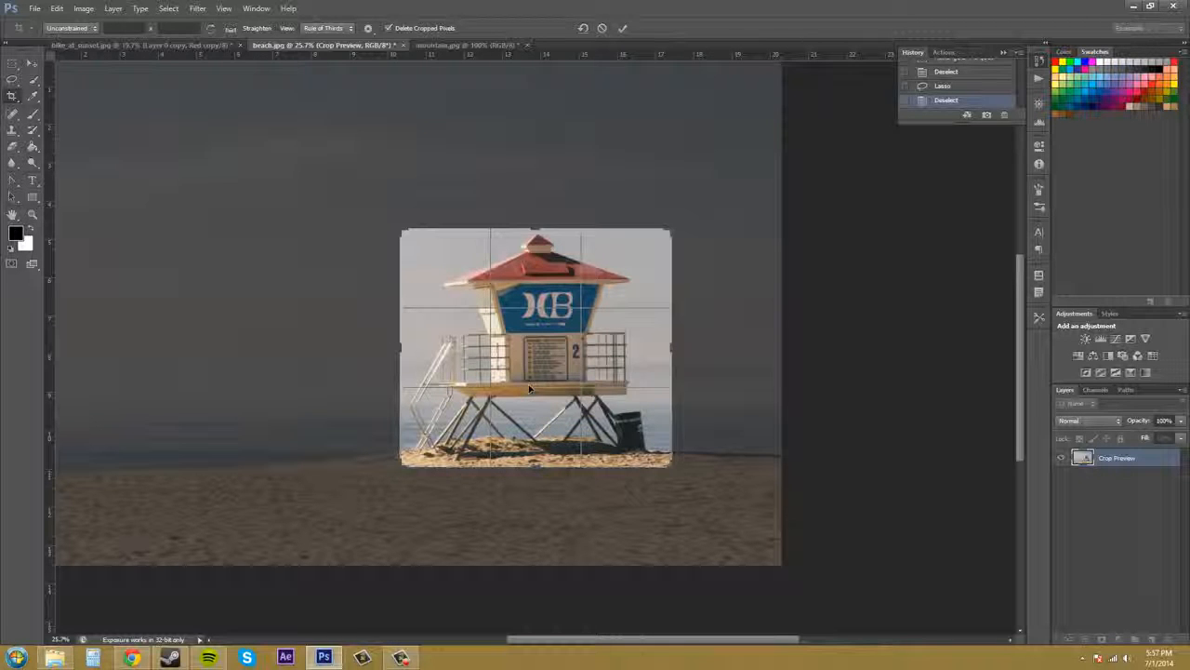
{"action": "key", "text": "Return"}
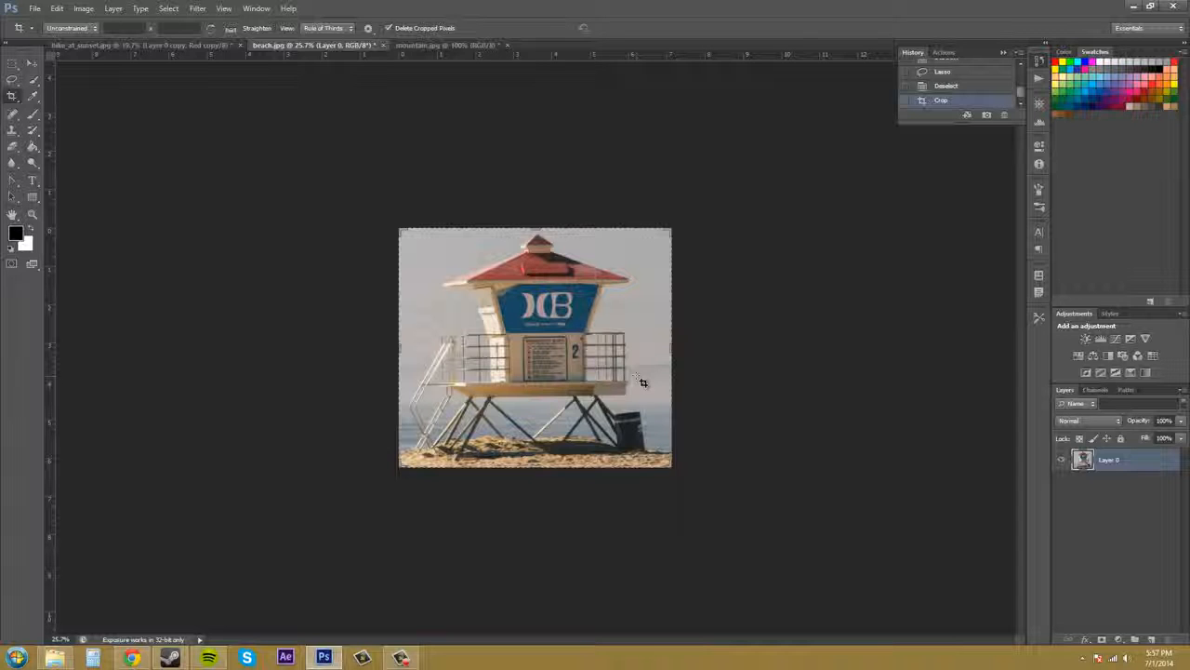
Undo the Crop tool's crop to restore the full beach image and clear the restored lasso selection.
{"action": "key", "text": "ctrl+alt+z"}
{"action": "key", "text": "ctrl+alt+z"}
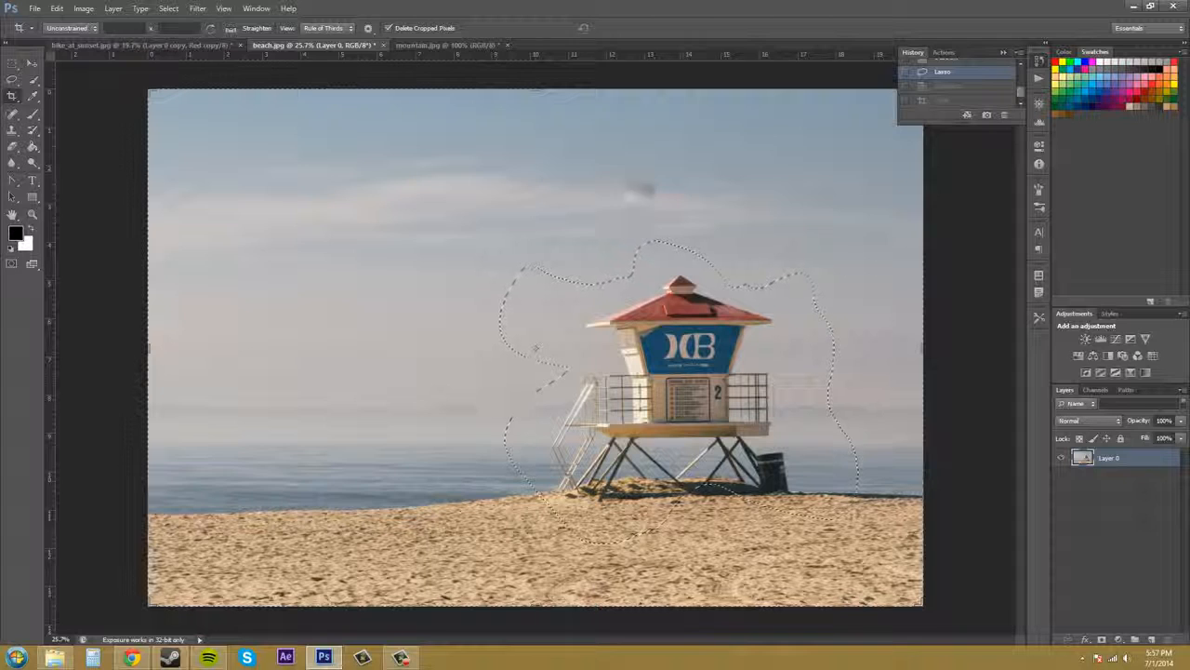
{"action": "key", "text": "ctrl+d"}
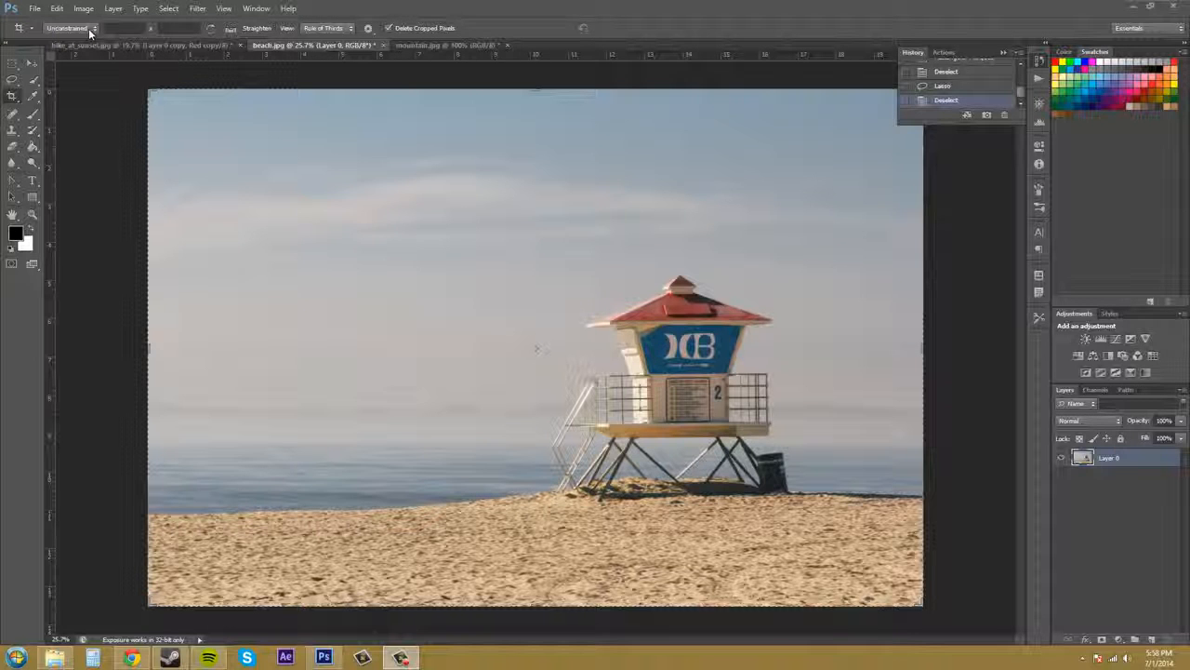
Set the crop aspect ratio to 15 by 15 and shift the image so the tower sits nearer the crop's centre.
{"action": "left_click", "coordinate": [91, 30]}
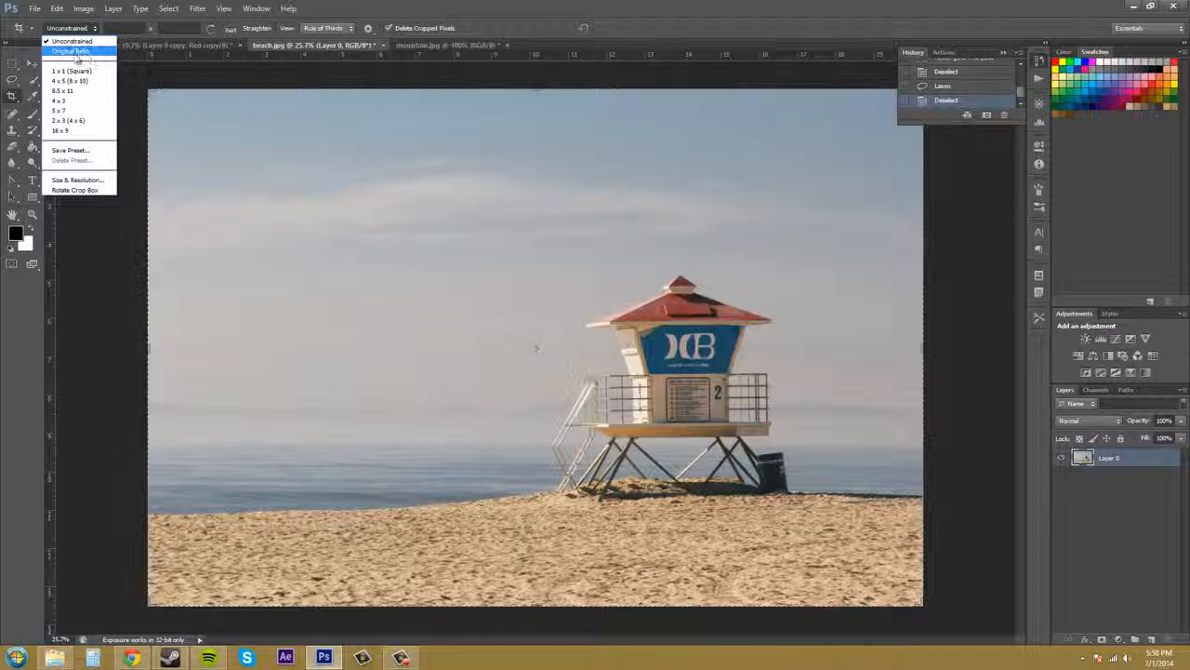
{"action": "left_click", "coordinate": [77, 51]}
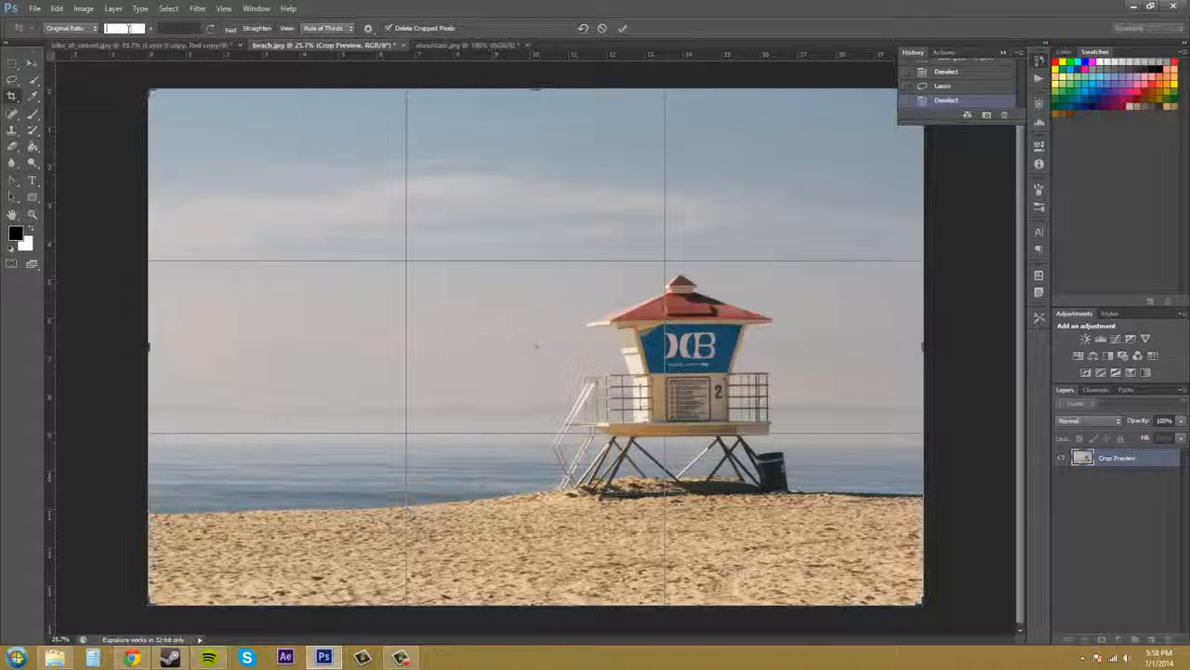
{"action": "type", "text": "15"}
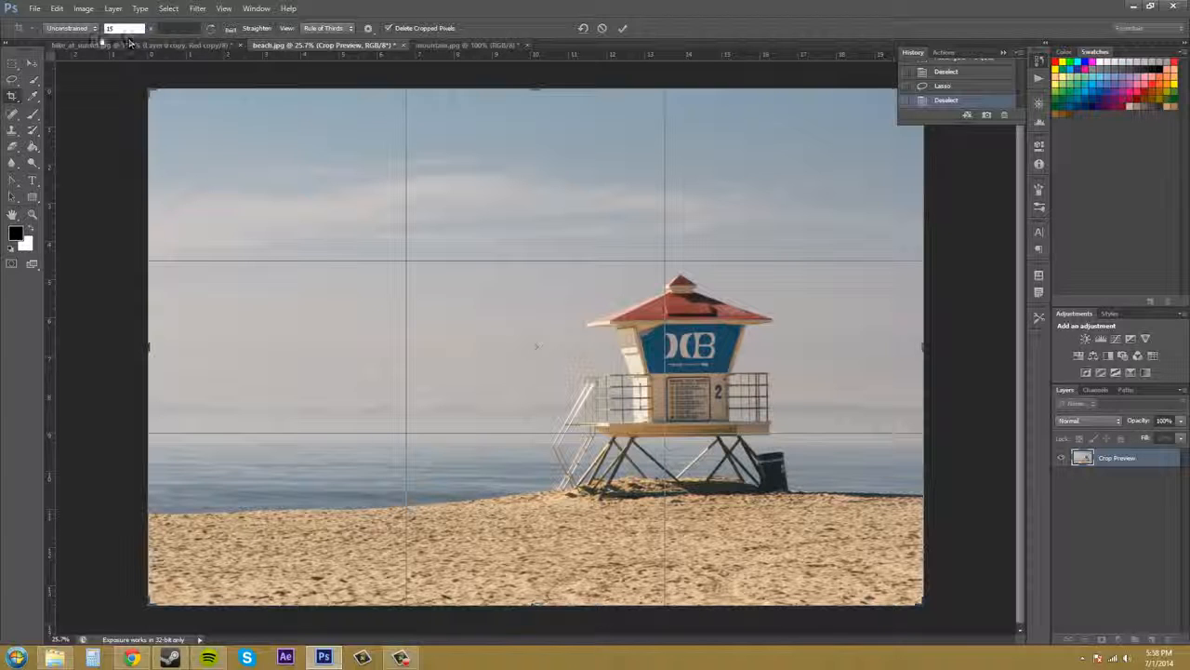
{"action": "left_click", "coordinate": [165, 29]}
{"action": "type", "text": "15"}
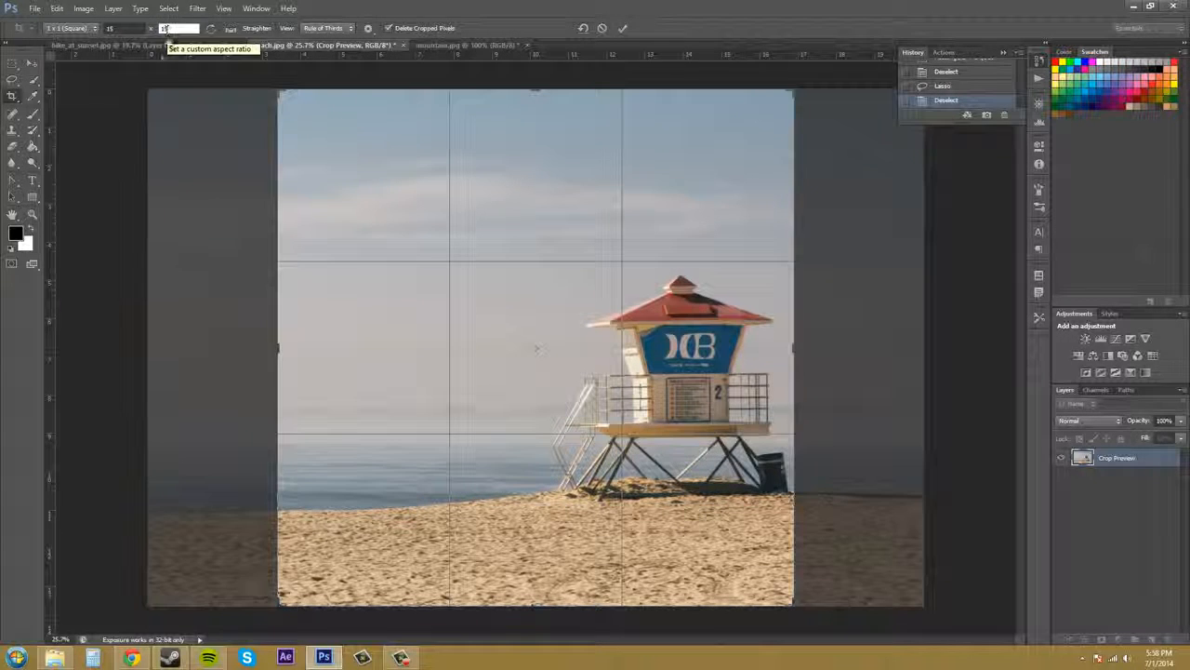
{"action": "left_click", "coordinate": [884, 358]}
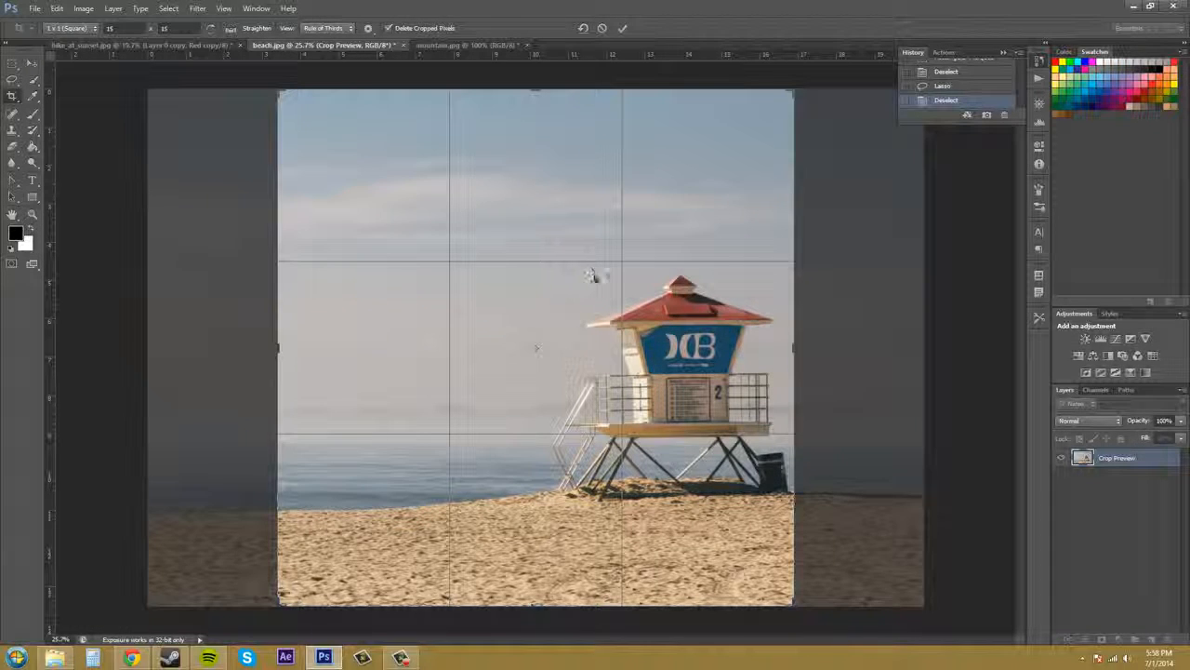
{"action": "left_click_drag", "start_coordinate": [622, 270], "coordinate": [549, 289]}
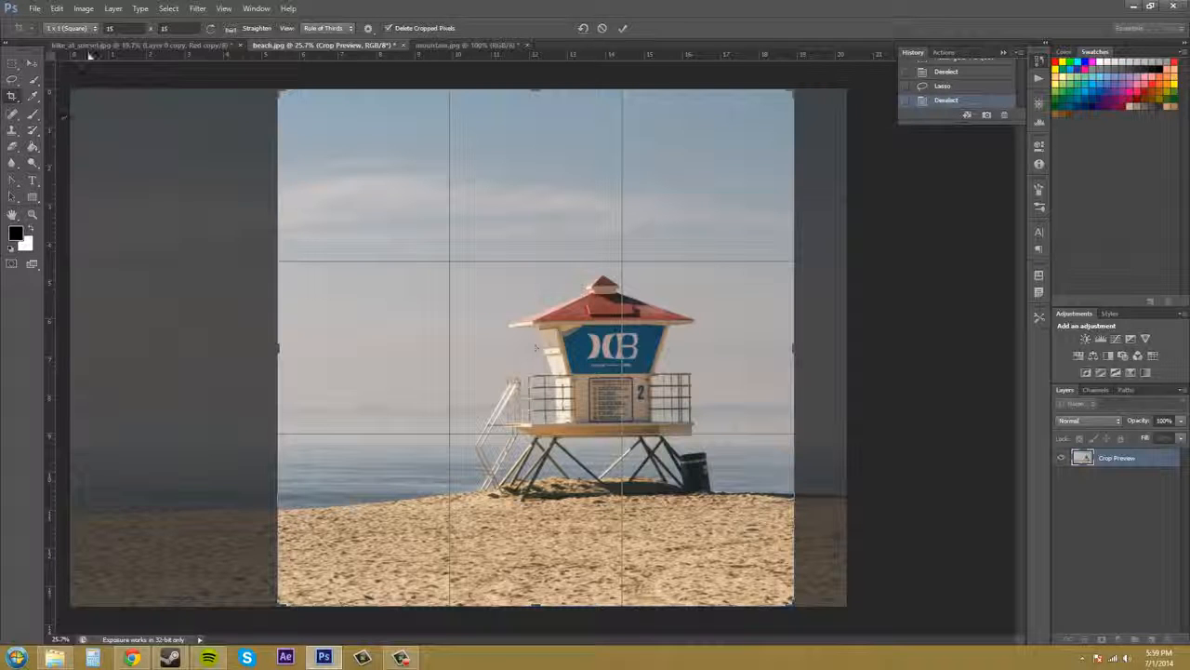
Apply the 1 x 1 (Square) crop preset and change it to a custom ratio of 3 by 6.
{"action": "left_click", "coordinate": [71, 28]}
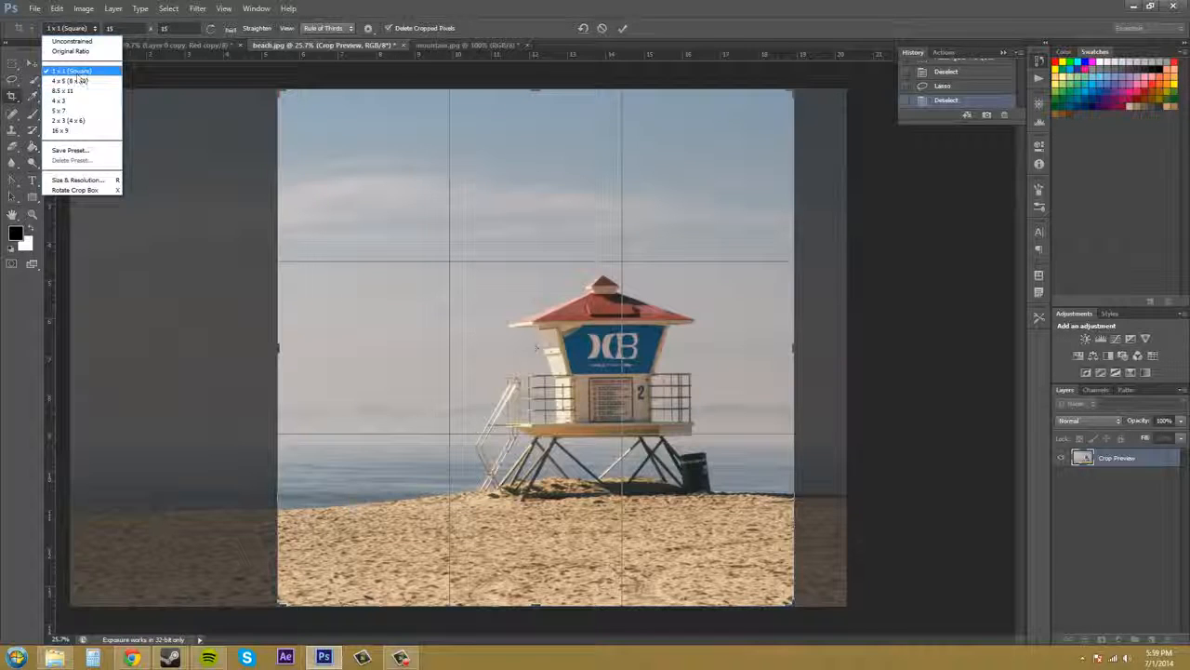
{"action": "left_click", "coordinate": [76, 72]}
{"action": "left_click", "coordinate": [108, 28]}
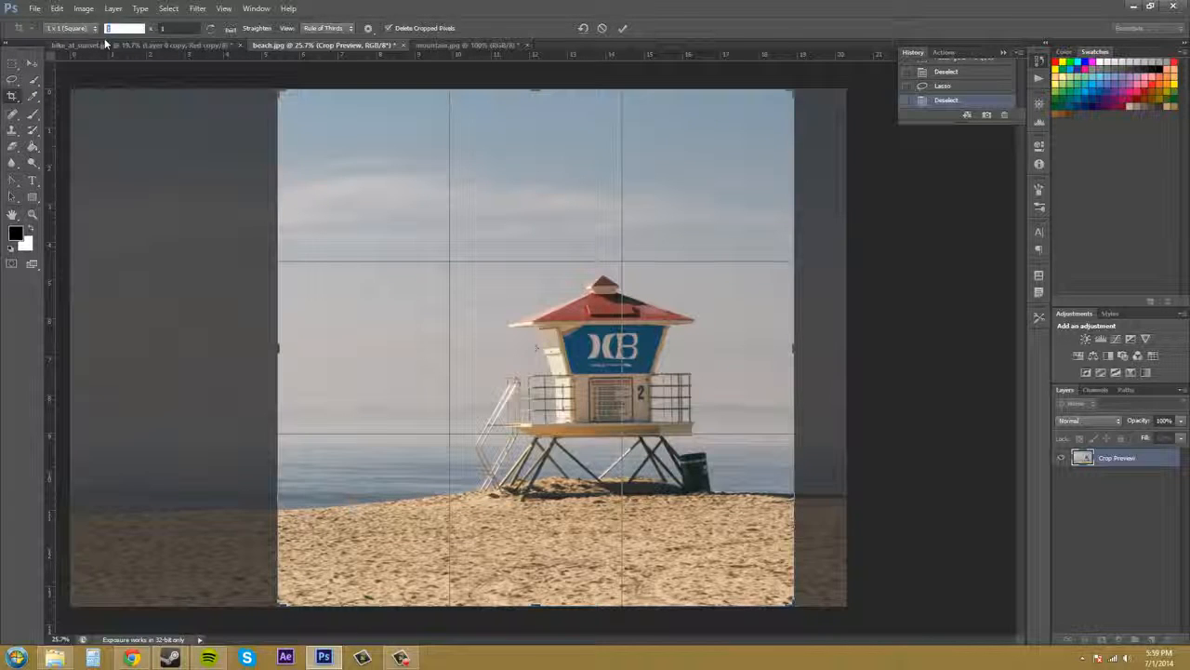
{"action": "type", "text": "3"}
{"action": "key", "text": "Tab"}
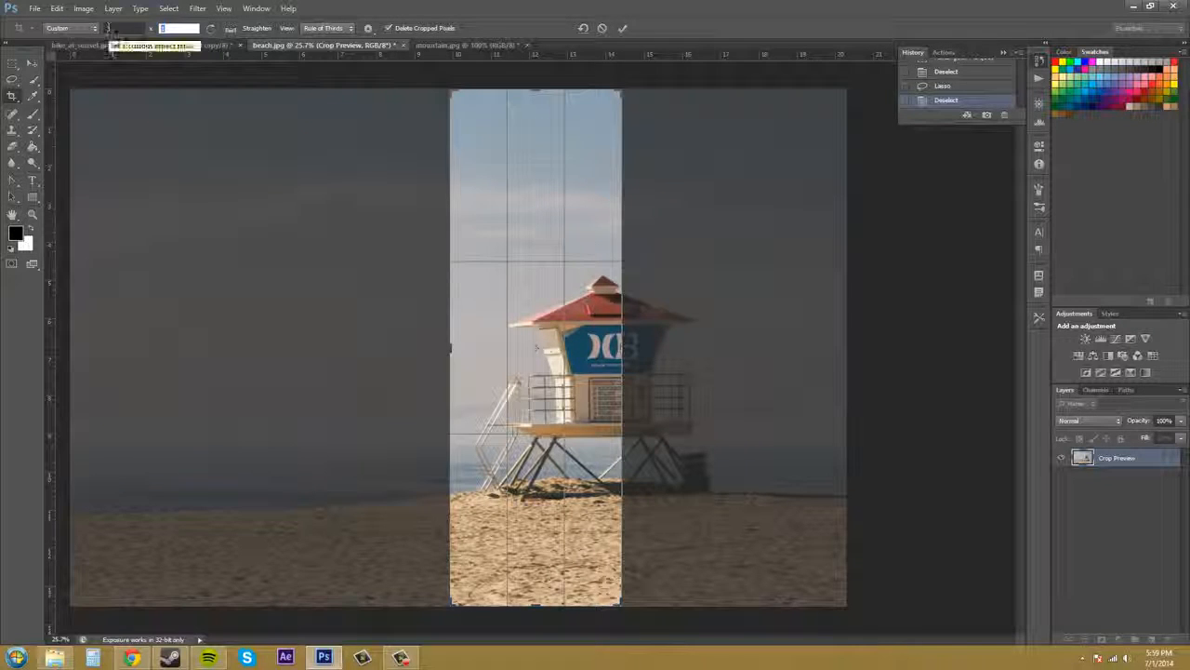
{"action": "type", "text": "2"}
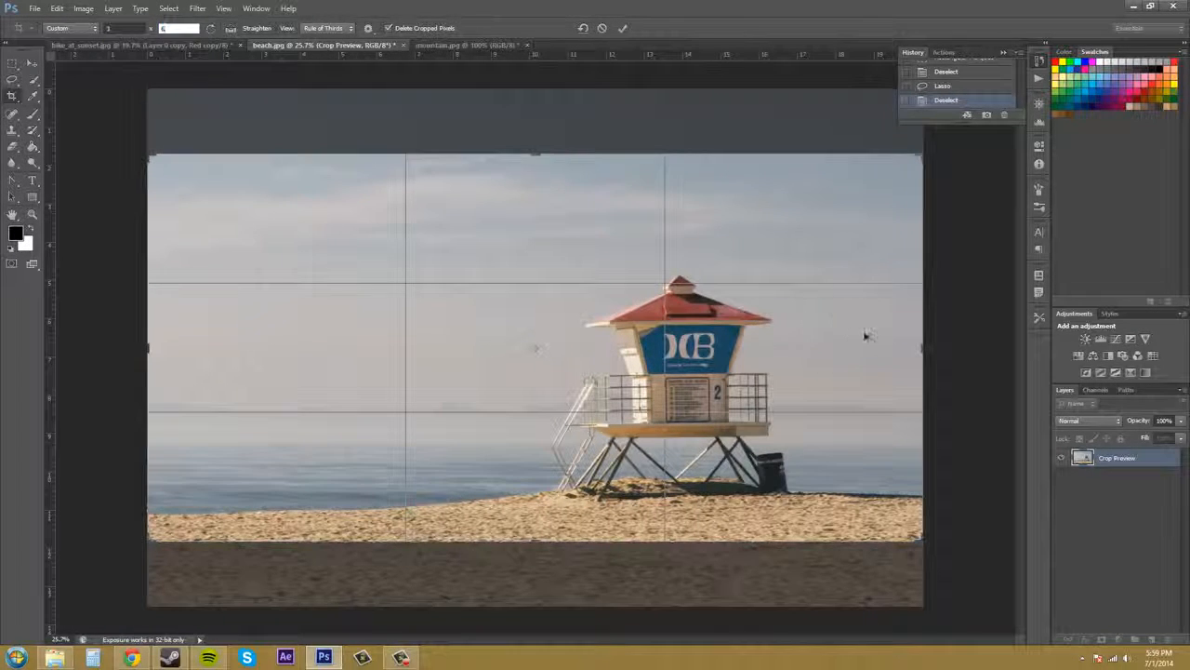
Switch the crop aspect ratio from the custom setting to Unconstrained.
{"action": "left_click", "coordinate": [82, 28]}
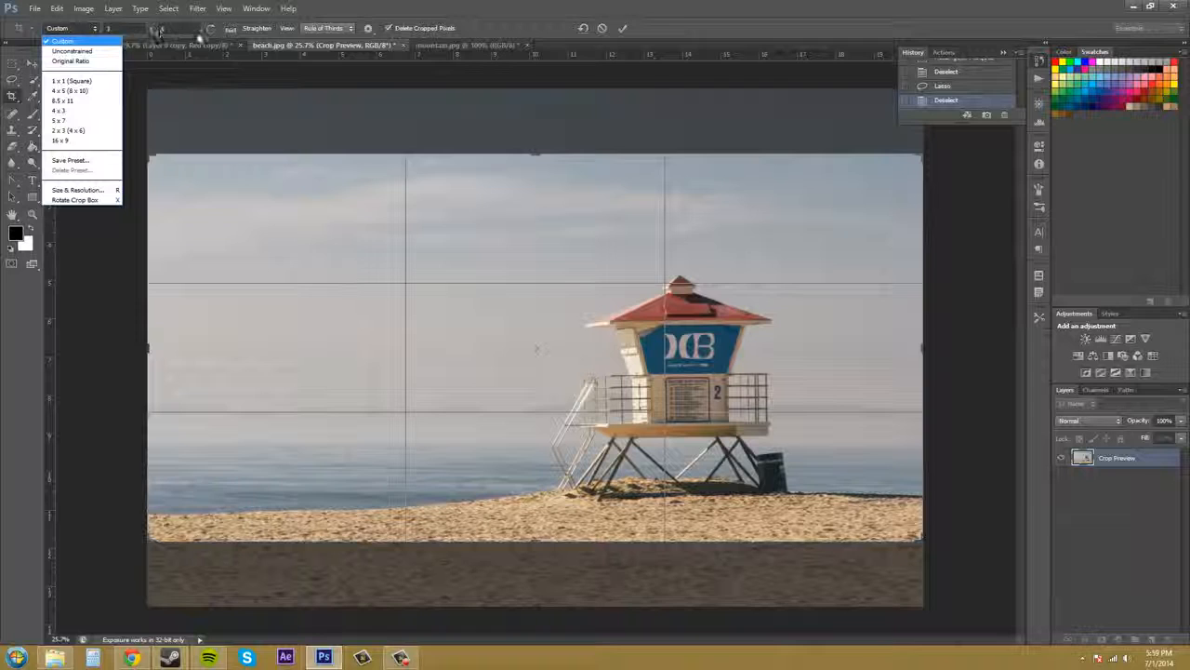
{"action": "left_click", "coordinate": [126, 28]}
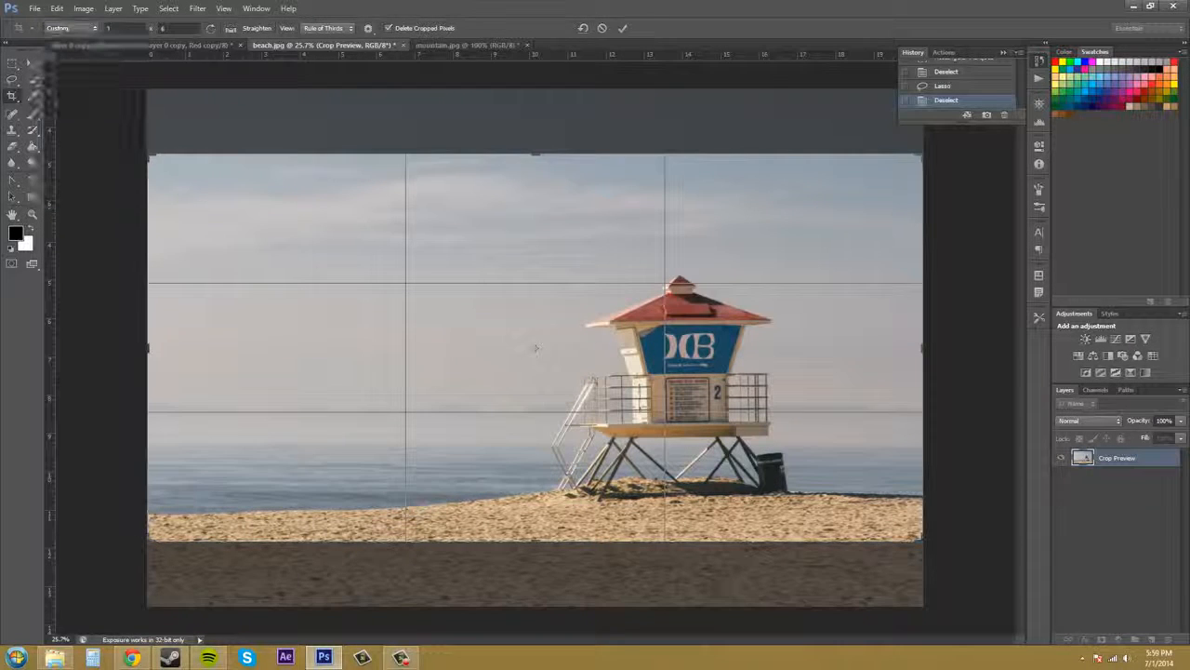
{"action": "left_click", "coordinate": [70, 28]}
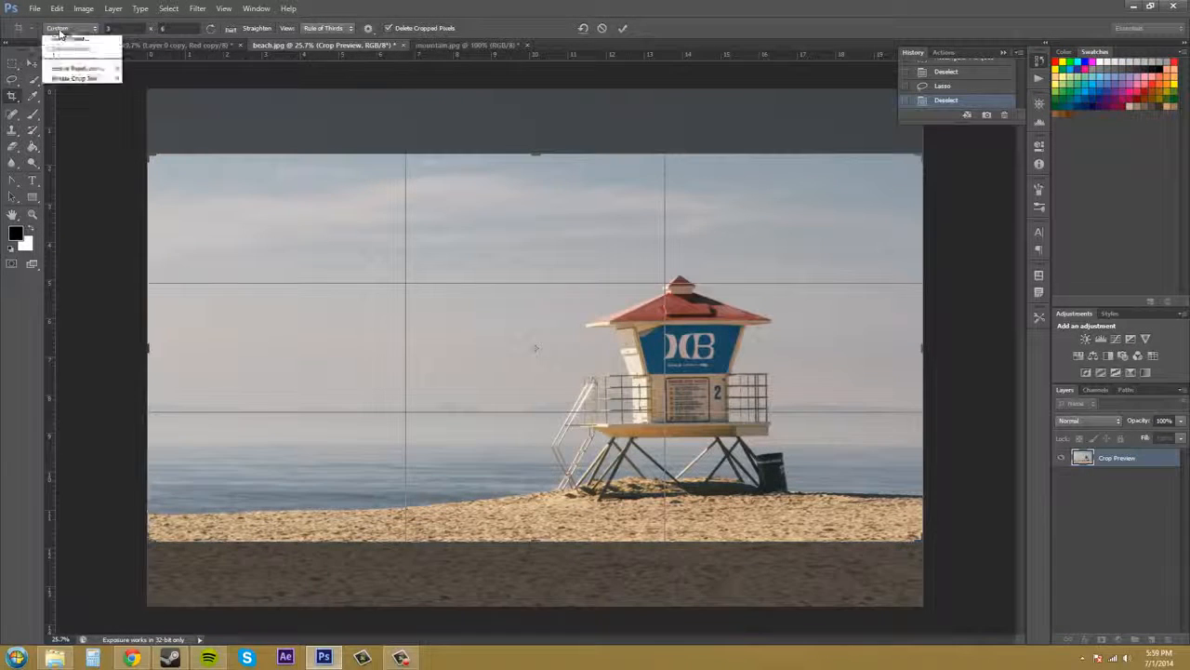
{"action": "left_click", "coordinate": [72, 46]}
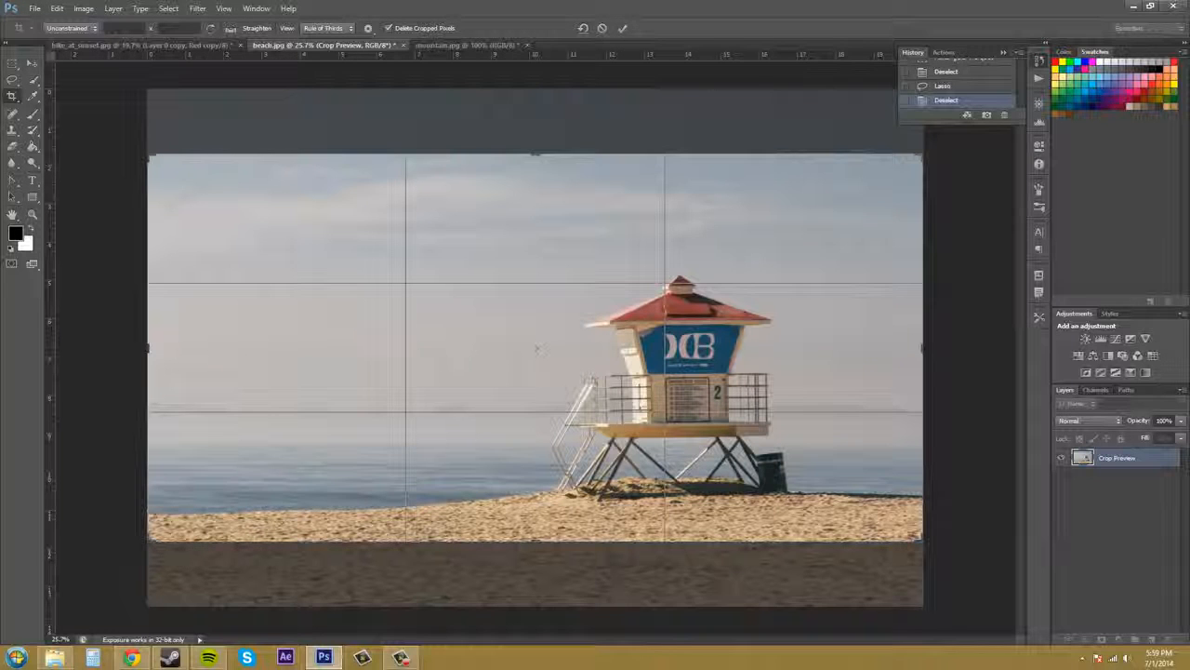
Tighten the unconstrained crop box around the lifeguard tower and swap it from landscape to portrait orientation.
{"action": "key", "text": "F10"}
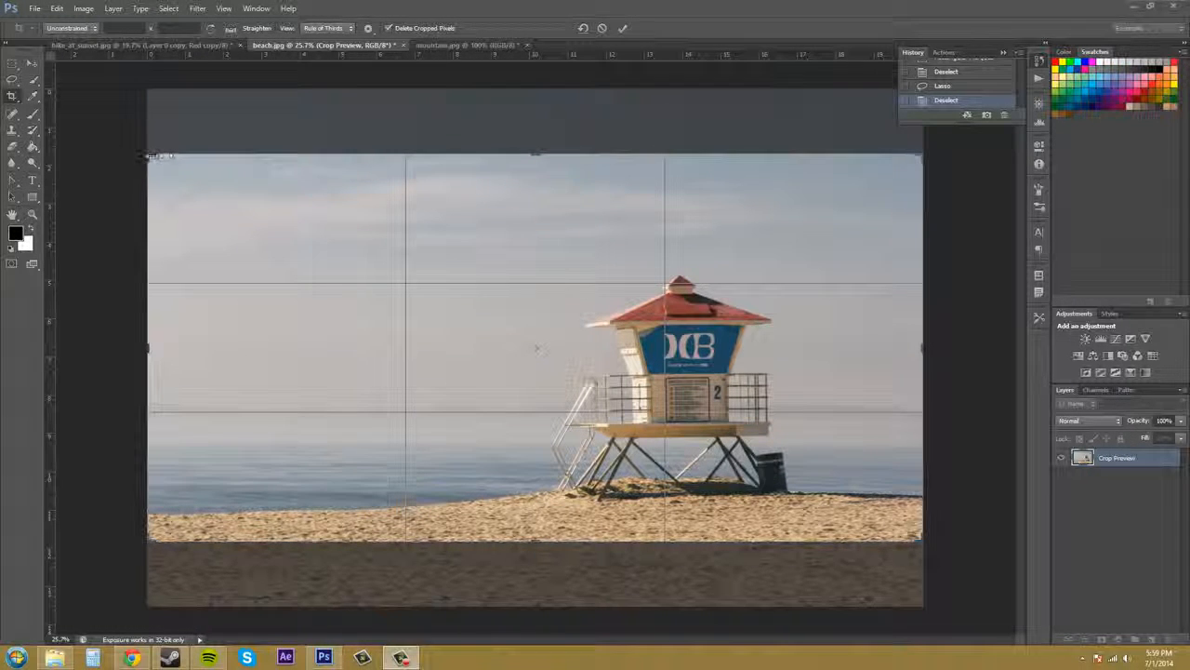
{"action": "left_click_drag", "start_coordinate": [144, 155], "coordinate": [304, 189]}
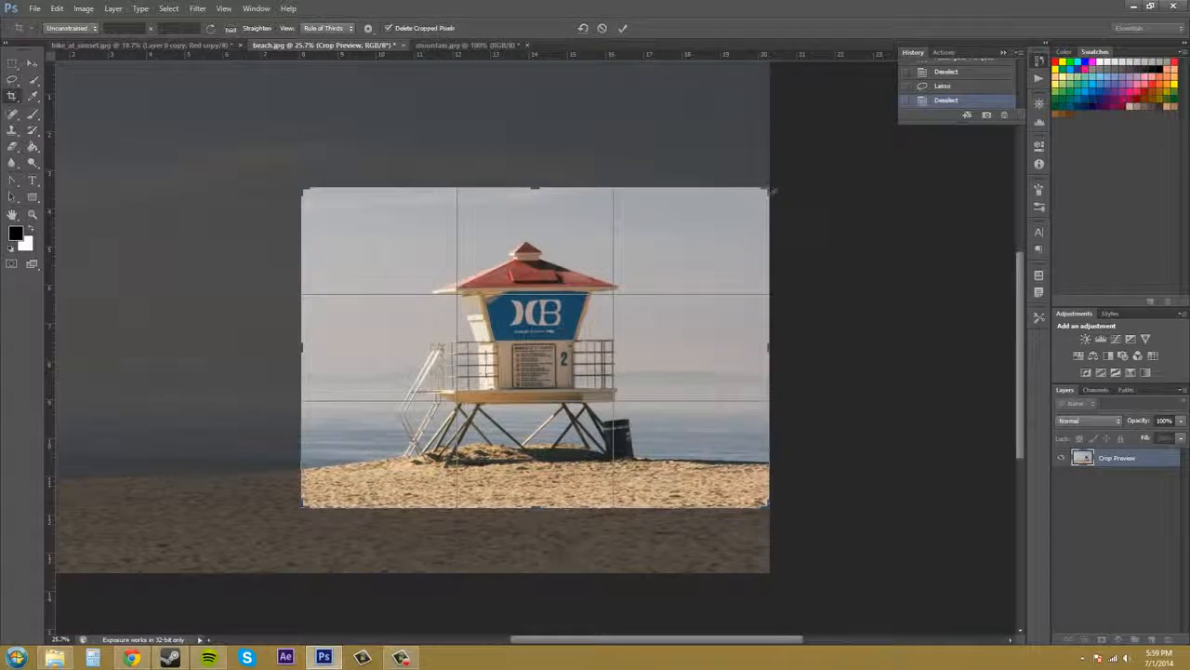
{"action": "left_click_drag", "start_coordinate": [769, 190], "coordinate": [718, 191]}
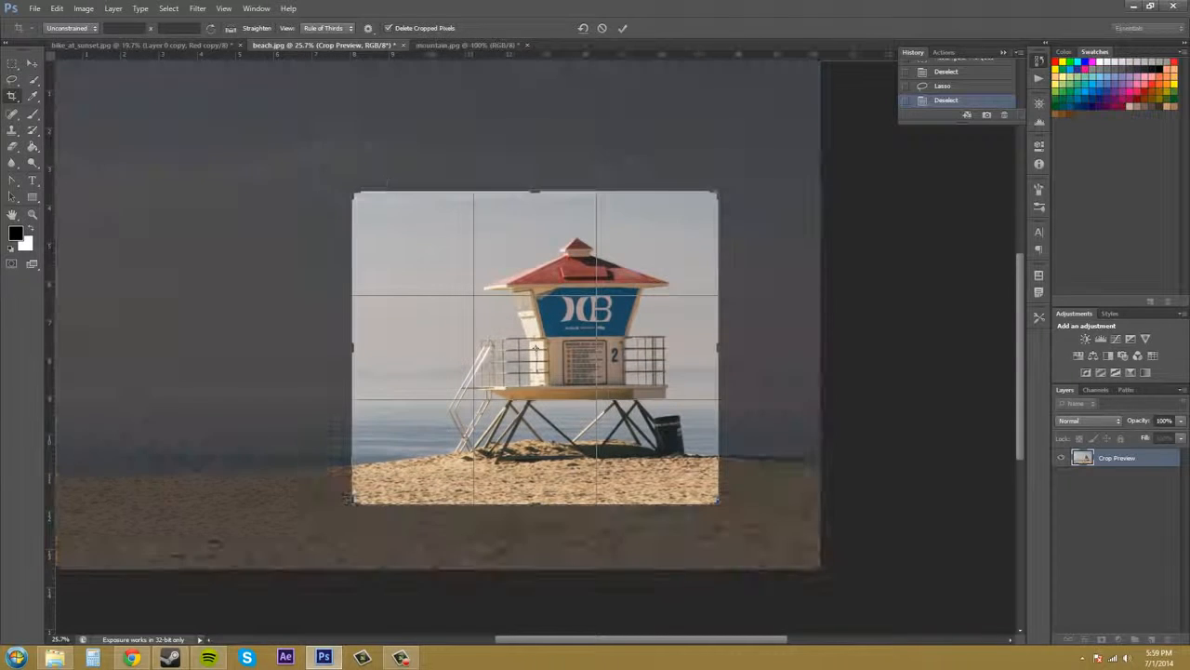
{"action": "left_click", "coordinate": [210, 30]}
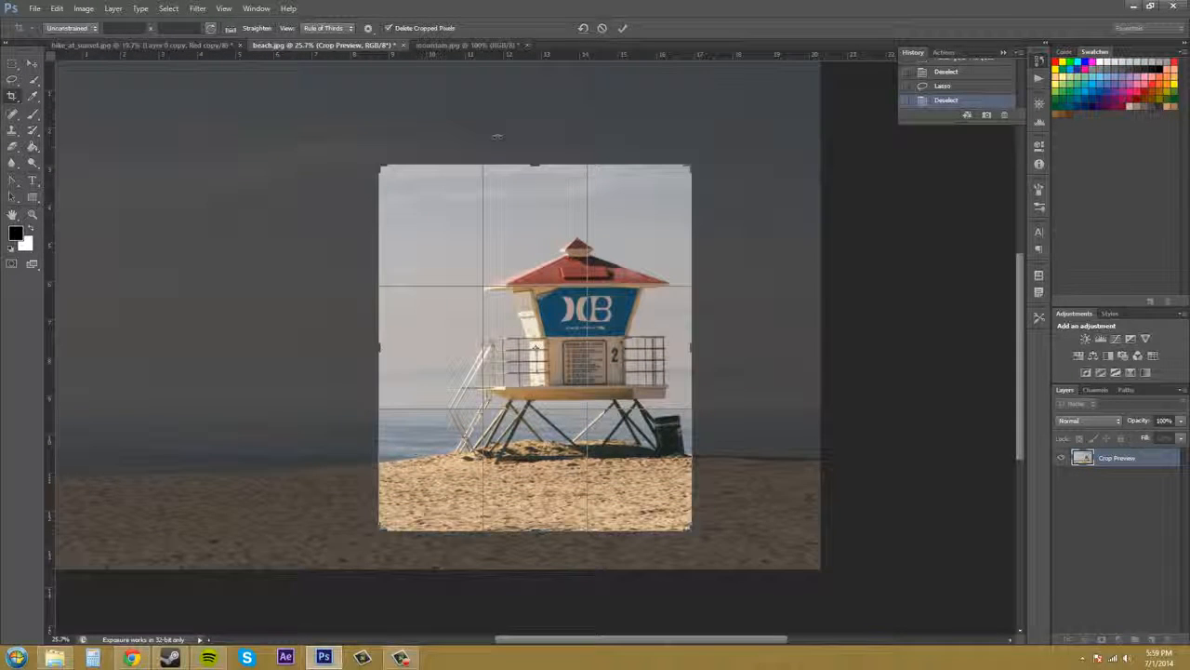
Tilt the image counterclockwise within the portrait crop, reposition the tower inside it and apply the crop.
{"action": "left_click_drag", "start_coordinate": [704, 159], "coordinate": [574, 157]}
{"action": "left_click_drag", "start_coordinate": [578, 321], "coordinate": [523, 322]}
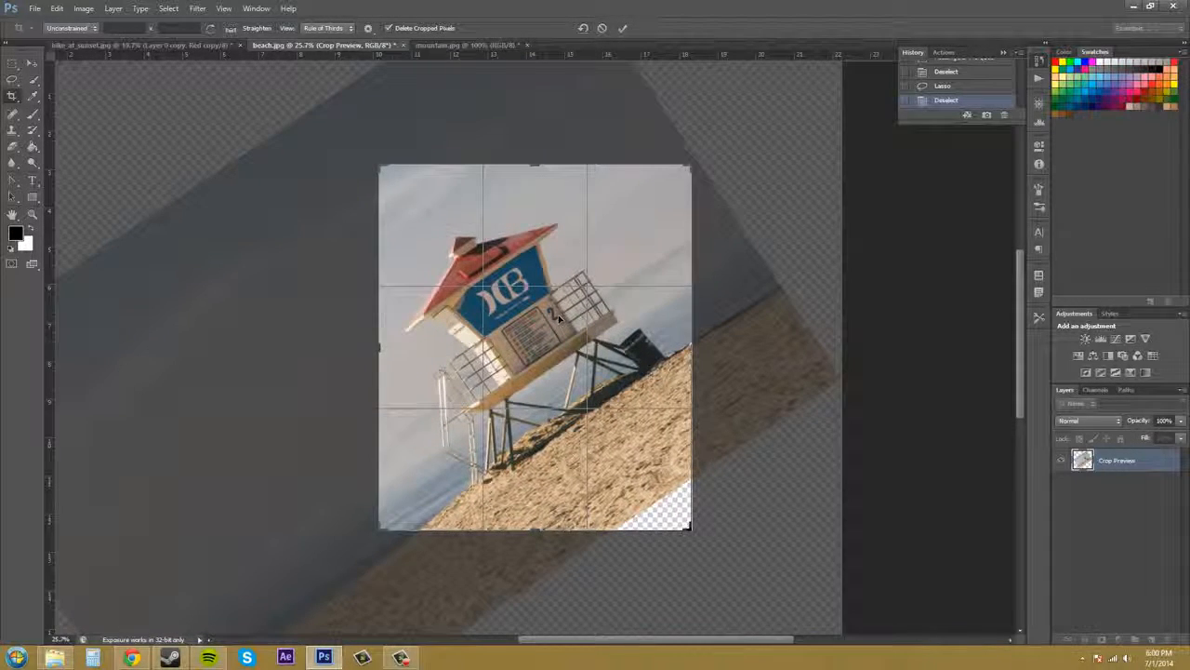
{"action": "key", "text": "Return"}
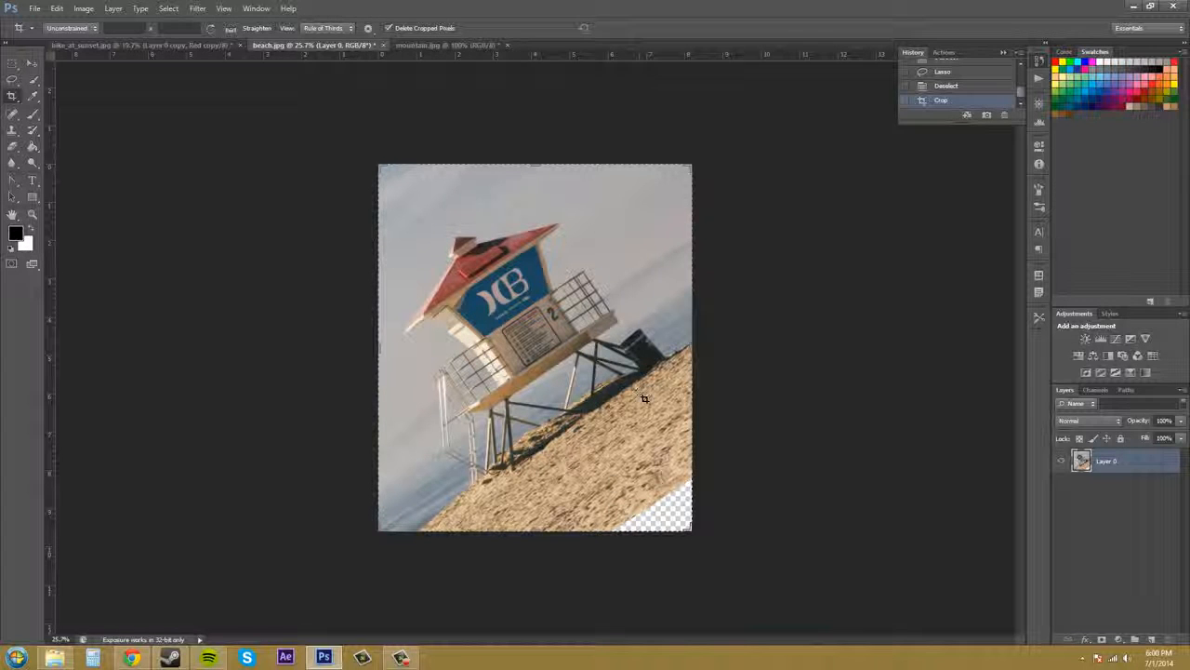
Undo the tilted crop and try the Straighten tool along an upward-sloping line across the sky, followed by a nearly horizontal one.
{"action": "key", "text": "ctrl+z"}
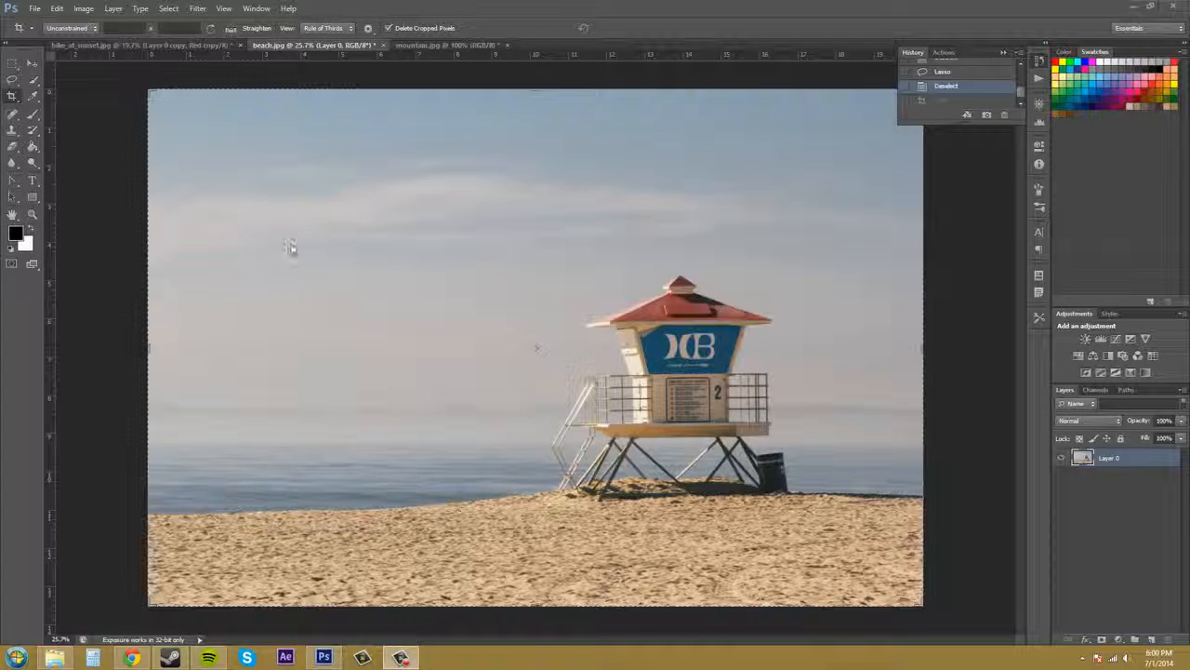
{"action": "left_click", "coordinate": [240, 30]}
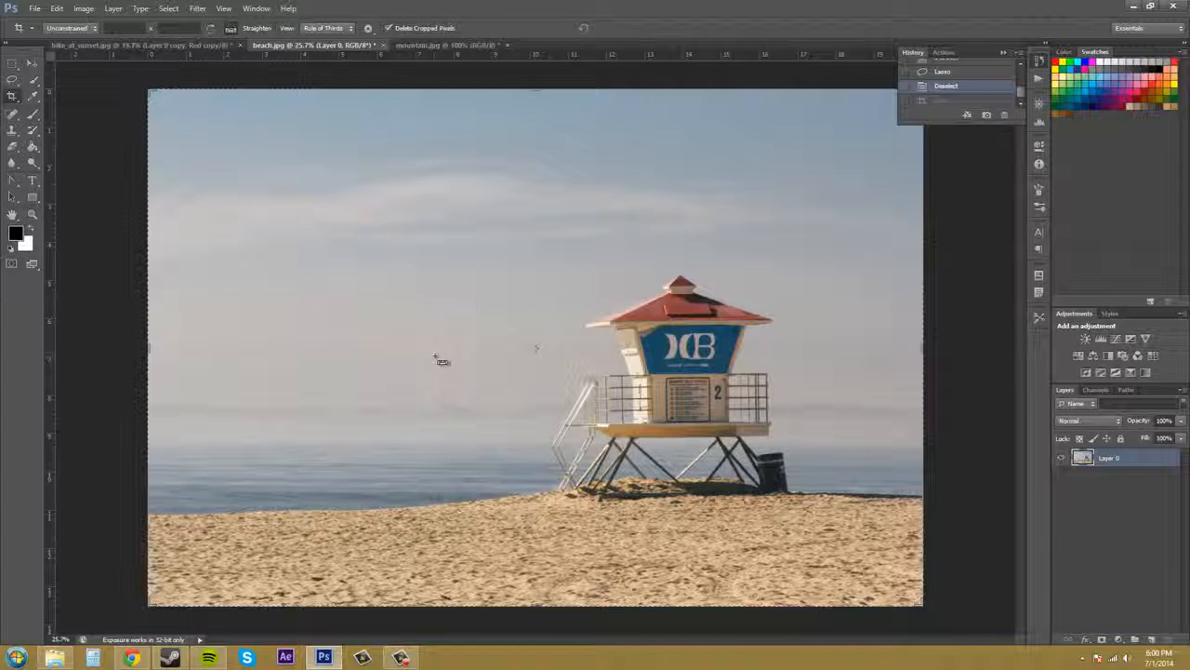
{"action": "left_click_drag", "start_coordinate": [337, 327], "coordinate": [735, 230]}
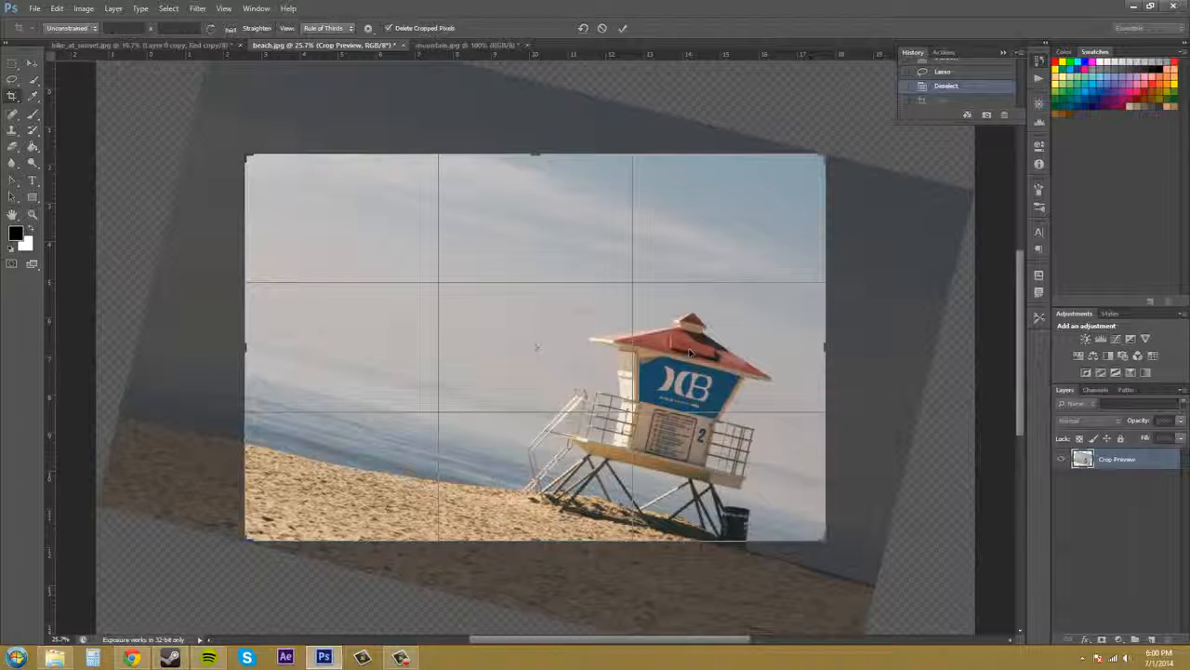
{"action": "left_click", "coordinate": [231, 29]}
{"action": "mouse_move", "coordinate": [317, 344]}
{"action": "left_mouse_down"}
{"action": "mouse_move", "coordinate": [729, 346]}
{"action": "mouse_move", "coordinate": [737, 367]}
{"action": "mouse_move", "coordinate": [754, 345]}
{"action": "mouse_move", "coordinate": [727, 383]}
{"action": "mouse_move", "coordinate": [727, 441]}
{"action": "mouse_move", "coordinate": [619, 262]}
{"action": "mouse_move", "coordinate": [672, 347]}
{"action": "left_mouse_up"}
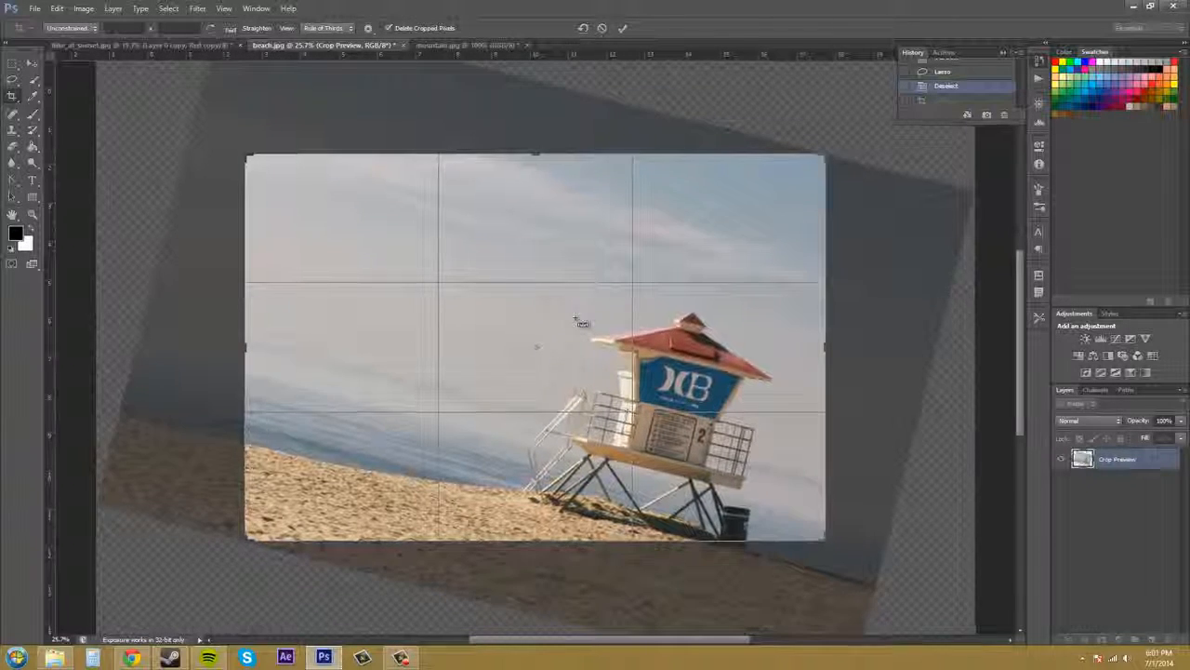
Try to undo the straightening, and discard the pending crop by choosing not to crop the image.
{"action": "left_click", "coordinate": [59, 10]}
{"action": "left_click", "coordinate": [60, 10]}
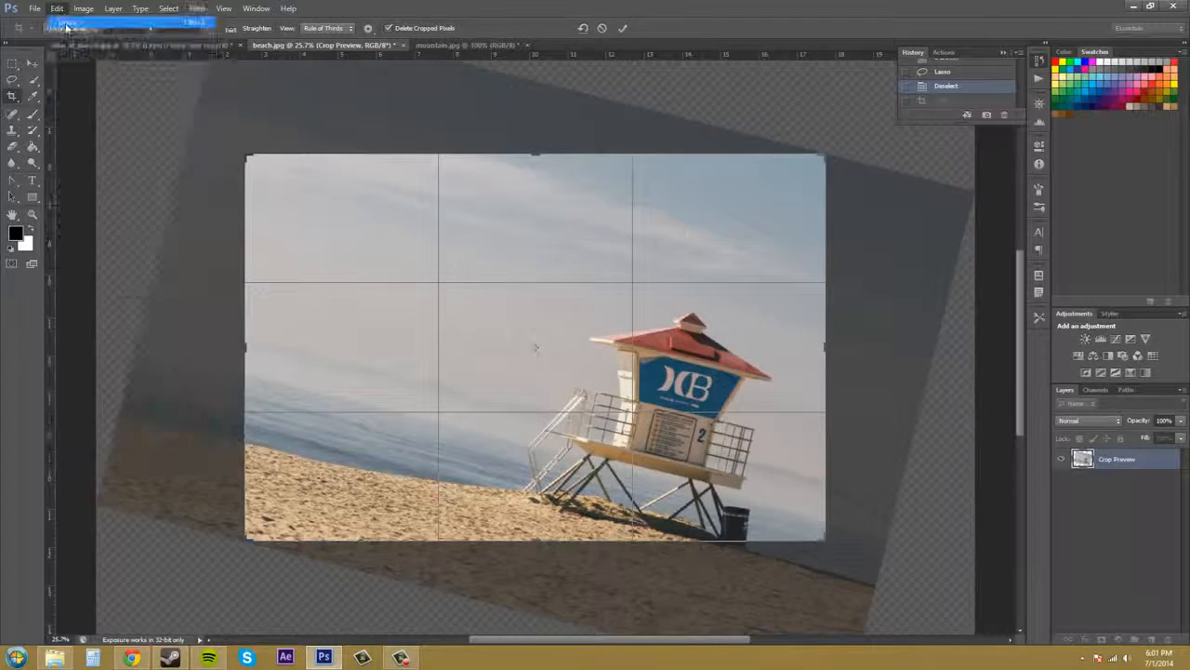
{"action": "left_click", "coordinate": [59, 9]}
{"action": "left_click", "coordinate": [65, 26]}
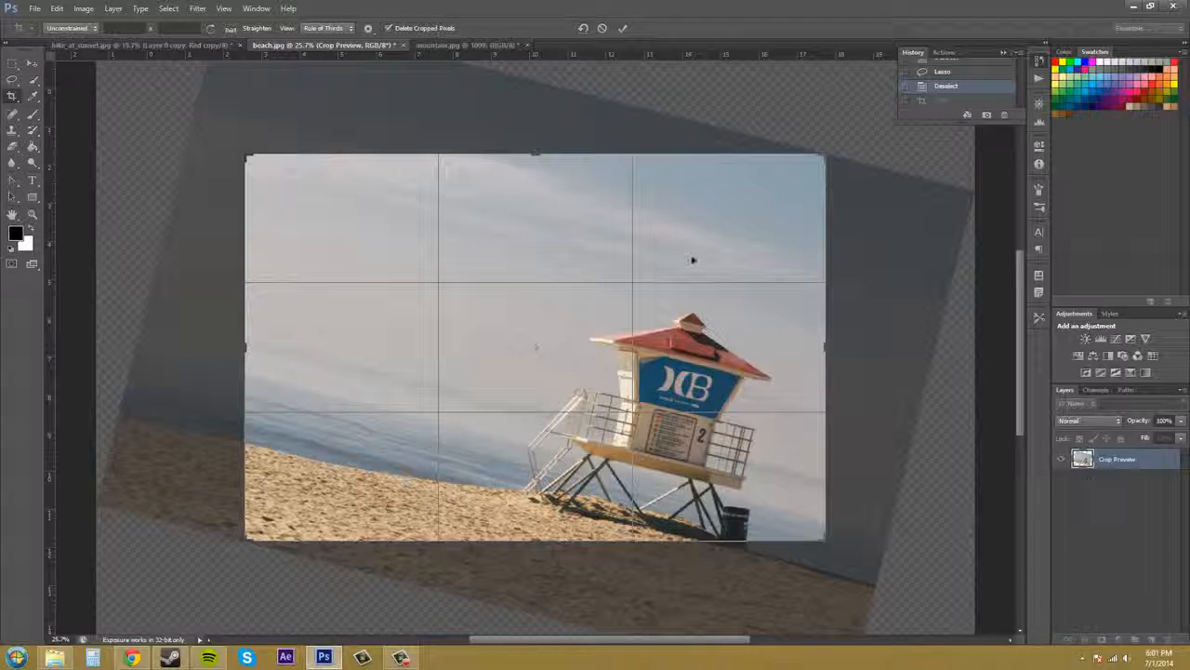
{"action": "left_click", "coordinate": [31, 63]}
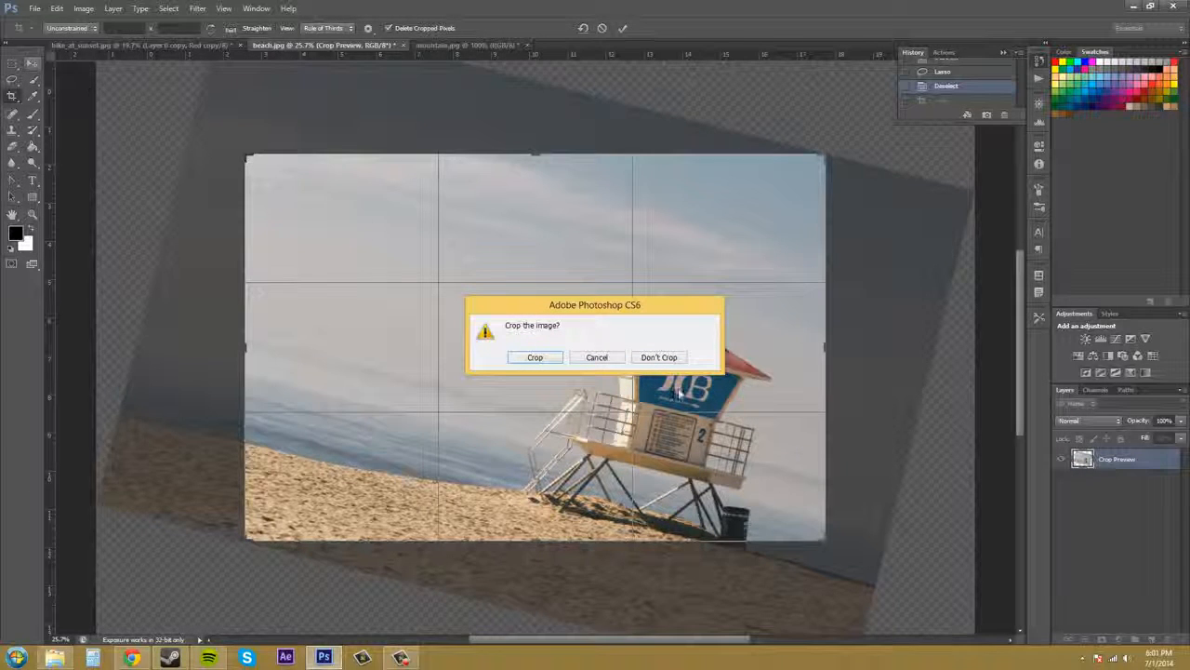
{"action": "left_click", "coordinate": [667, 358]}
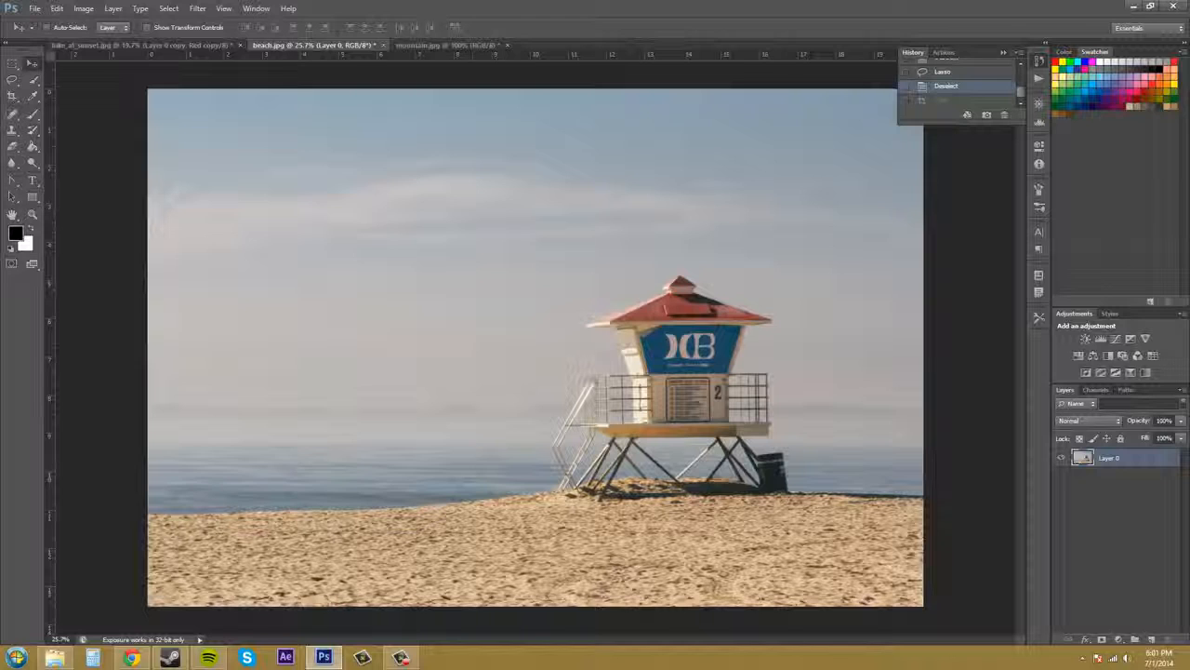
Set up a new unconstrained crop around the lifeguard tower and position the tower near the crop's centre.
{"action": "key", "text": "c"}
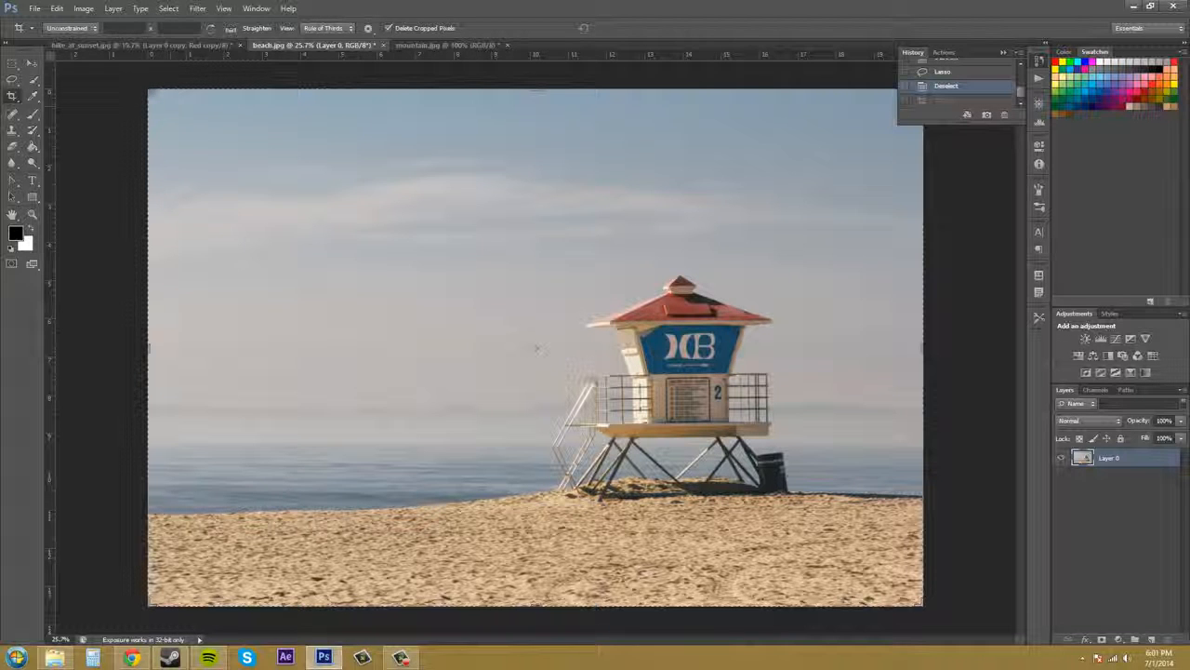
{"action": "left_click_drag", "start_coordinate": [149, 91], "coordinate": [314, 151]}
{"action": "left_click_drag", "start_coordinate": [761, 550], "coordinate": [736, 521]}
{"action": "left_click_drag", "start_coordinate": [555, 313], "coordinate": [544, 287]}
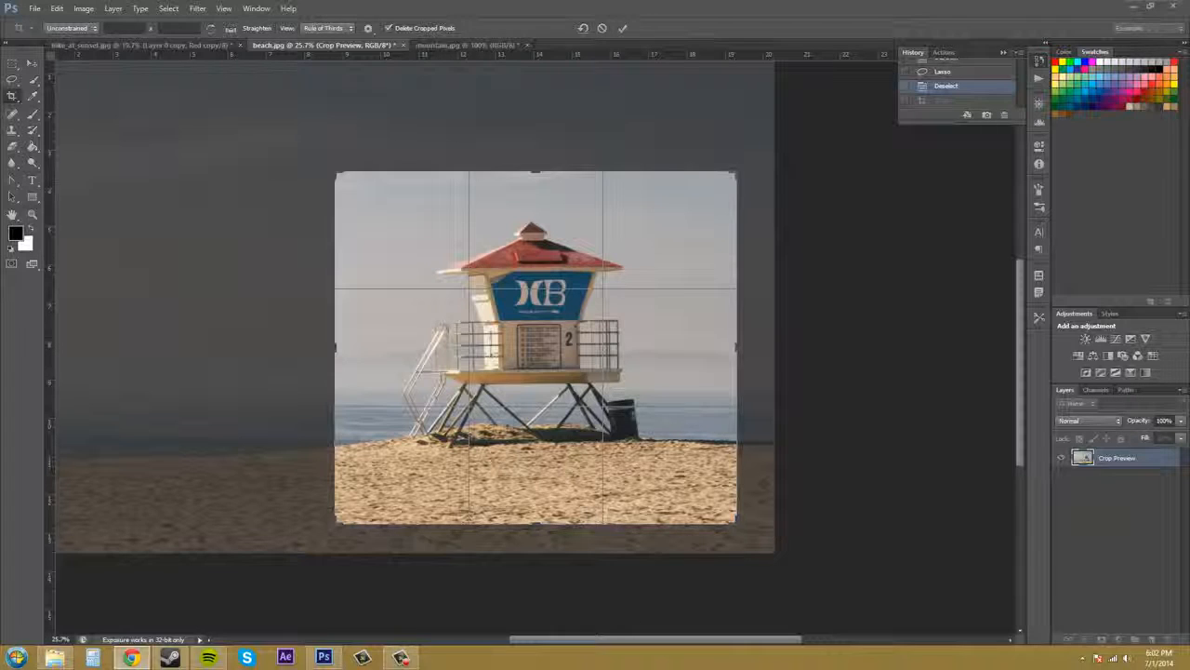
Switch to Chrome to examine the Rule of Thirds article and its bee example, dismiss the newsletter pop-up and close the page.
{"action": "left_click_drag", "start_coordinate": [1189, 154], "coordinate": [414, 2]}
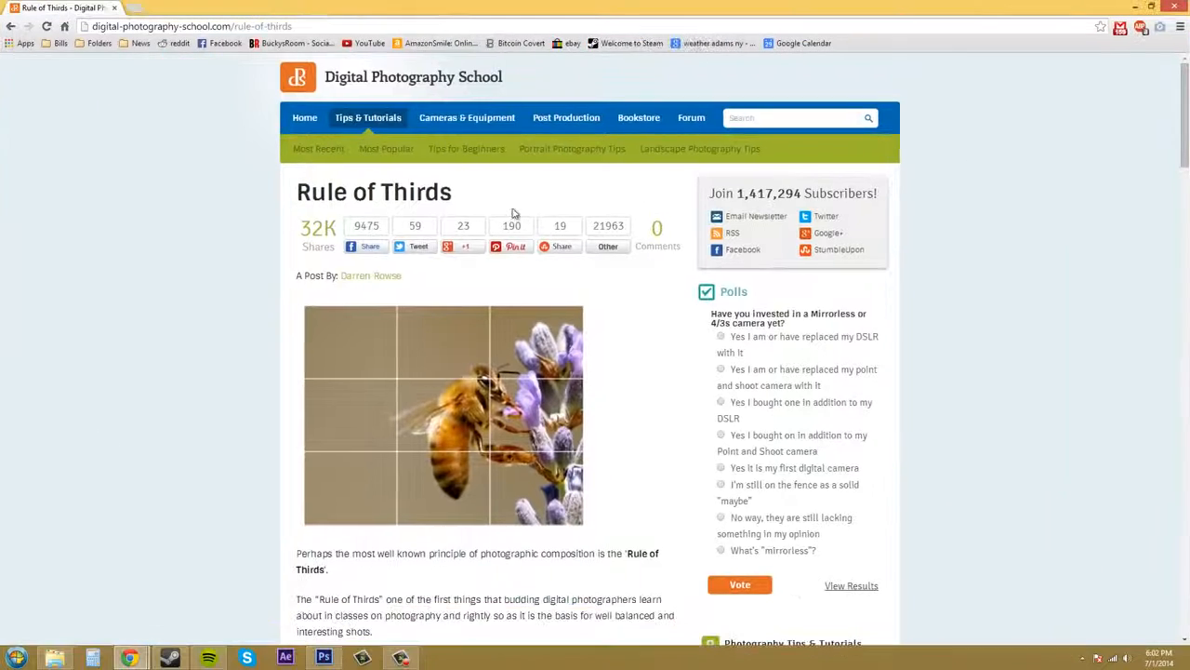
{"action": "scroll", "coordinate": [651, 374], "scroll_direction": "down", "scroll_amount": 1}
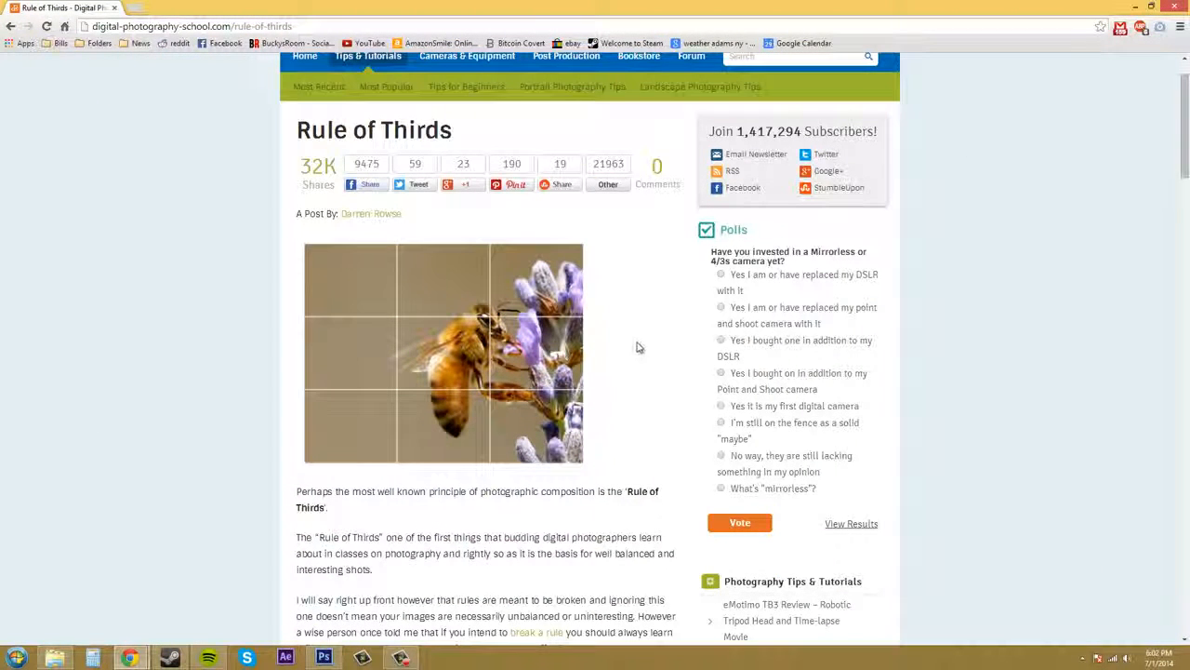
{"action": "scroll", "coordinate": [614, 307], "scroll_direction": "down", "scroll_amount": 1}
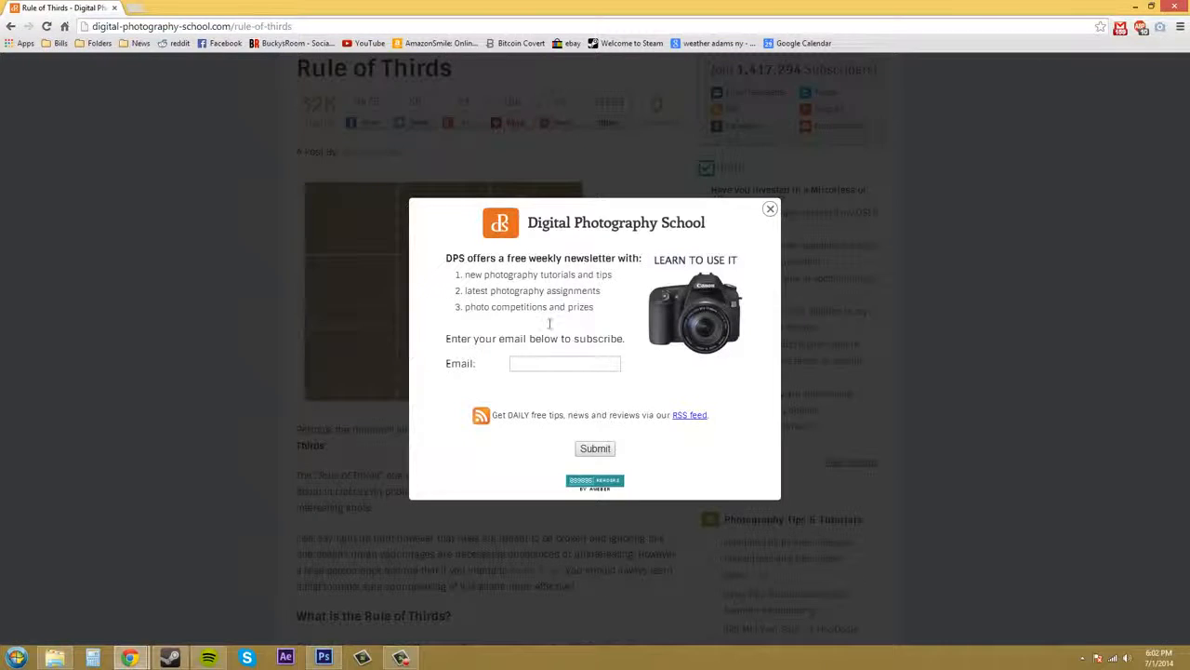
{"action": "left_click", "coordinate": [769, 210]}
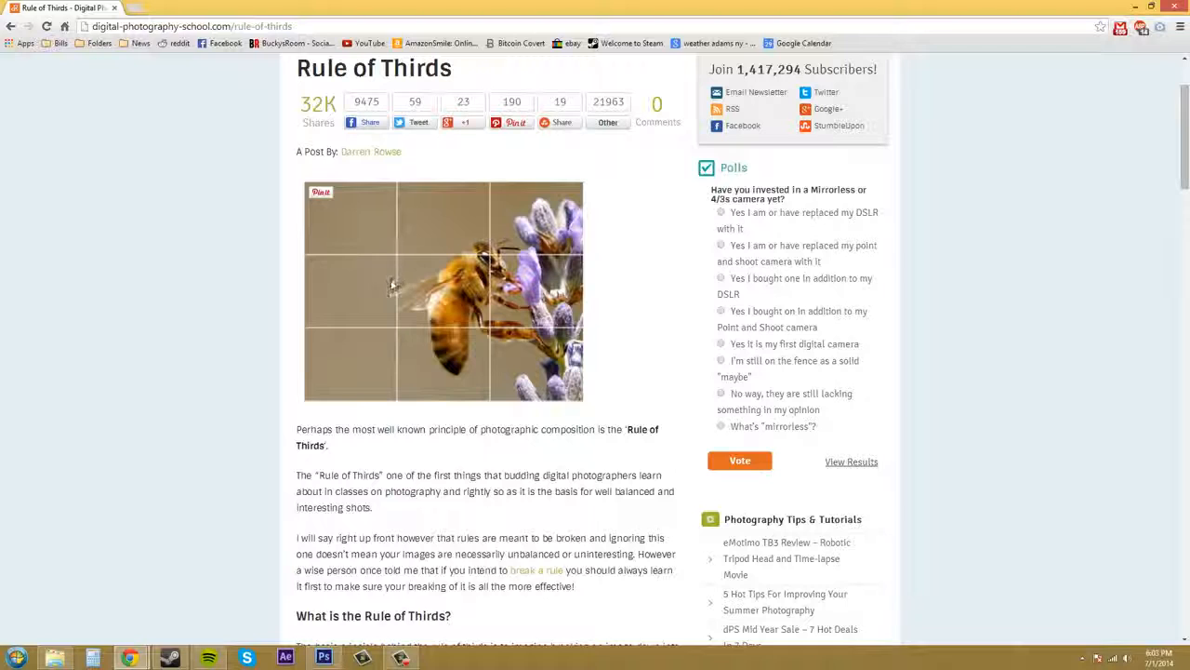
{"action": "left_click", "coordinate": [116, 8]}
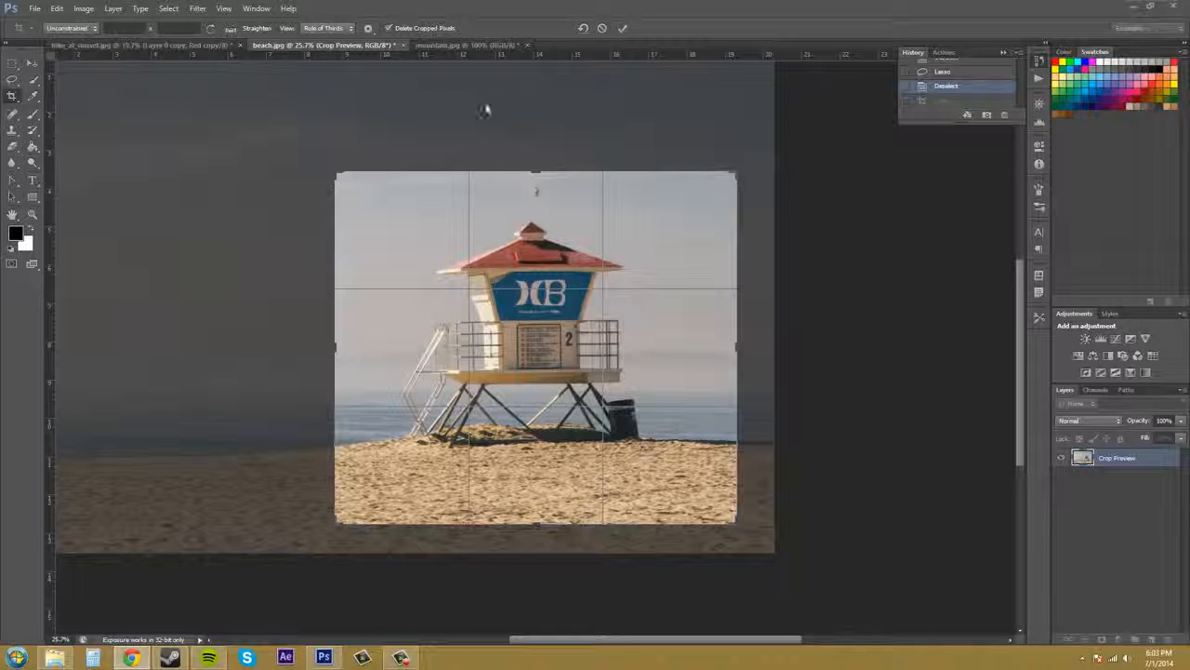
Try the Grid, Diagonal, Triangle and Golden Spiral overlays one after another on the crop box.
{"action": "left_click", "coordinate": [335, 29]}
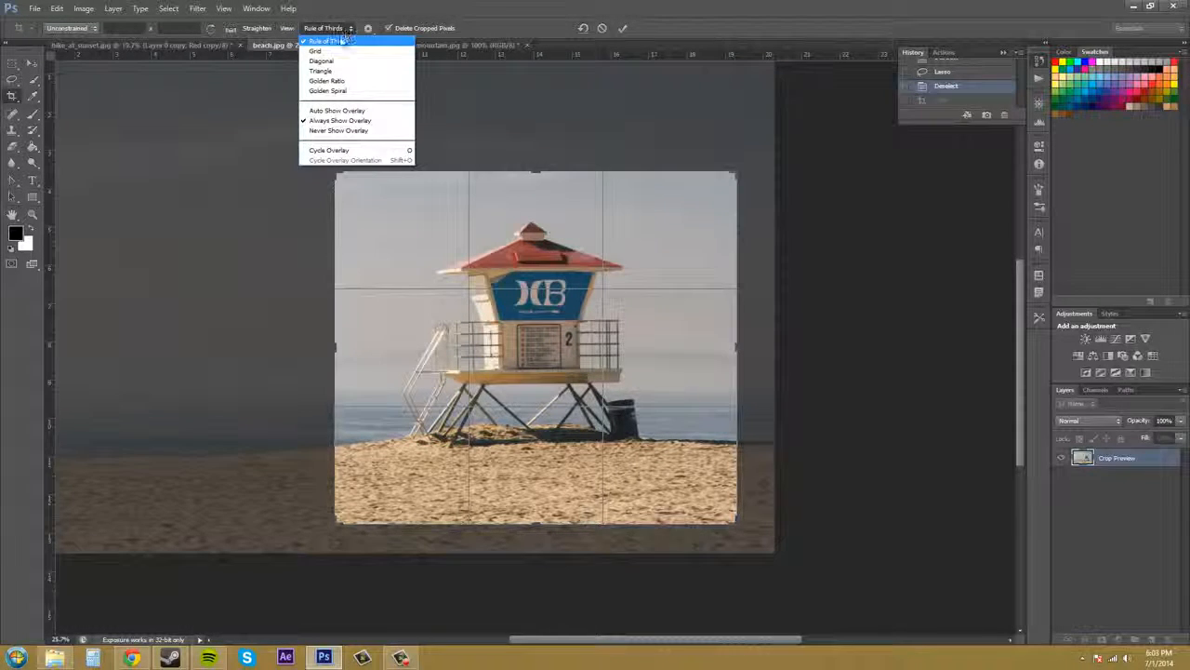
{"action": "left_click", "coordinate": [339, 50]}
{"action": "left_click", "coordinate": [330, 28]}
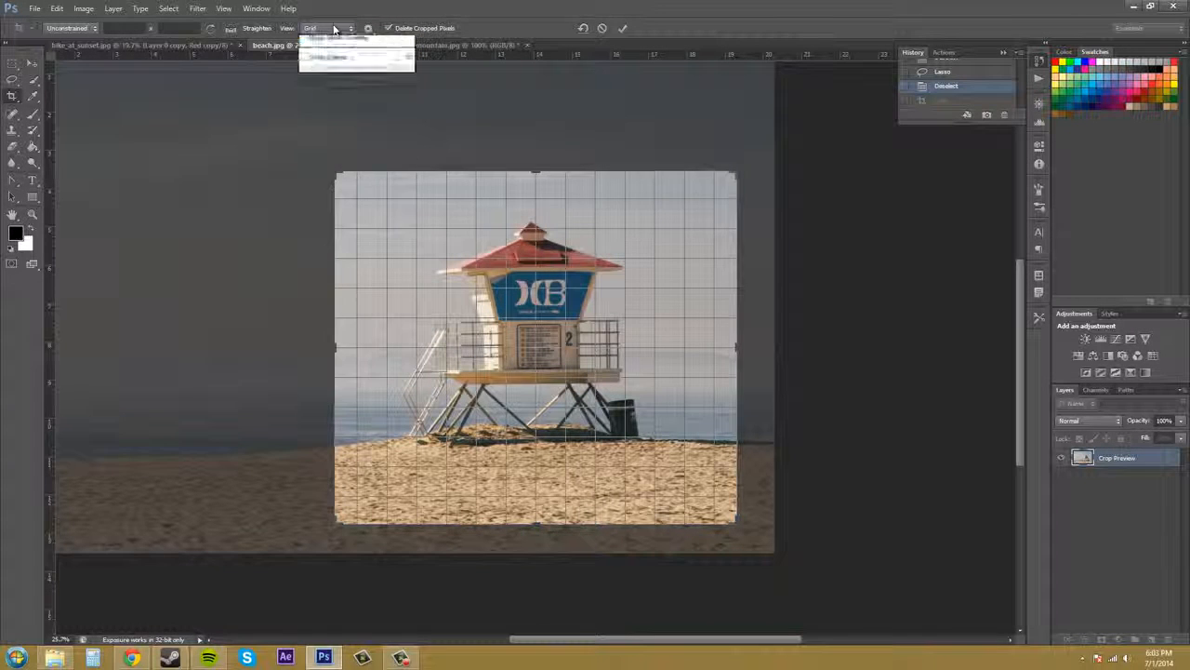
{"action": "left_click", "coordinate": [325, 60]}
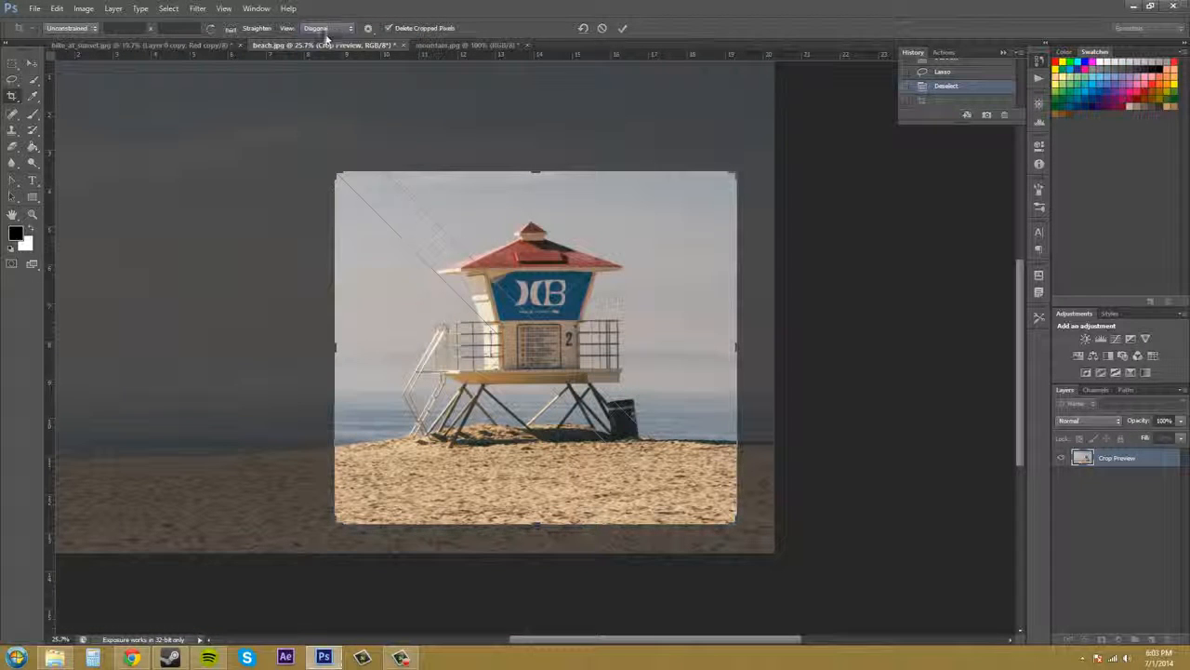
{"action": "left_click", "coordinate": [330, 28]}
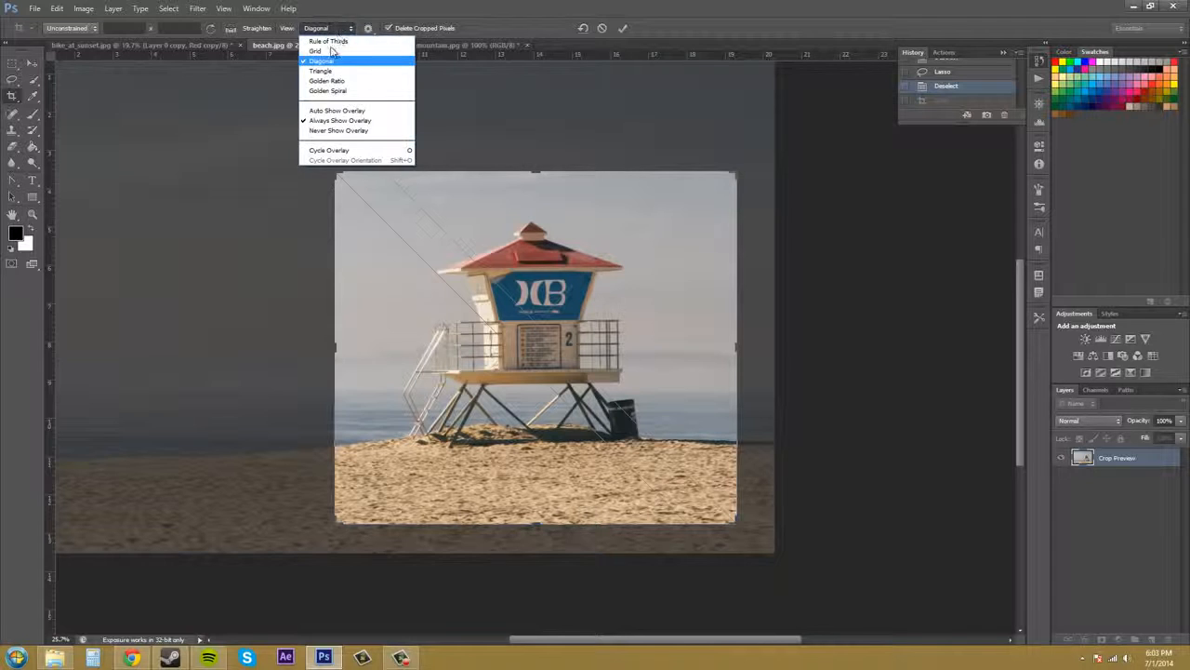
{"action": "left_click", "coordinate": [319, 71]}
{"action": "left_click", "coordinate": [331, 28]}
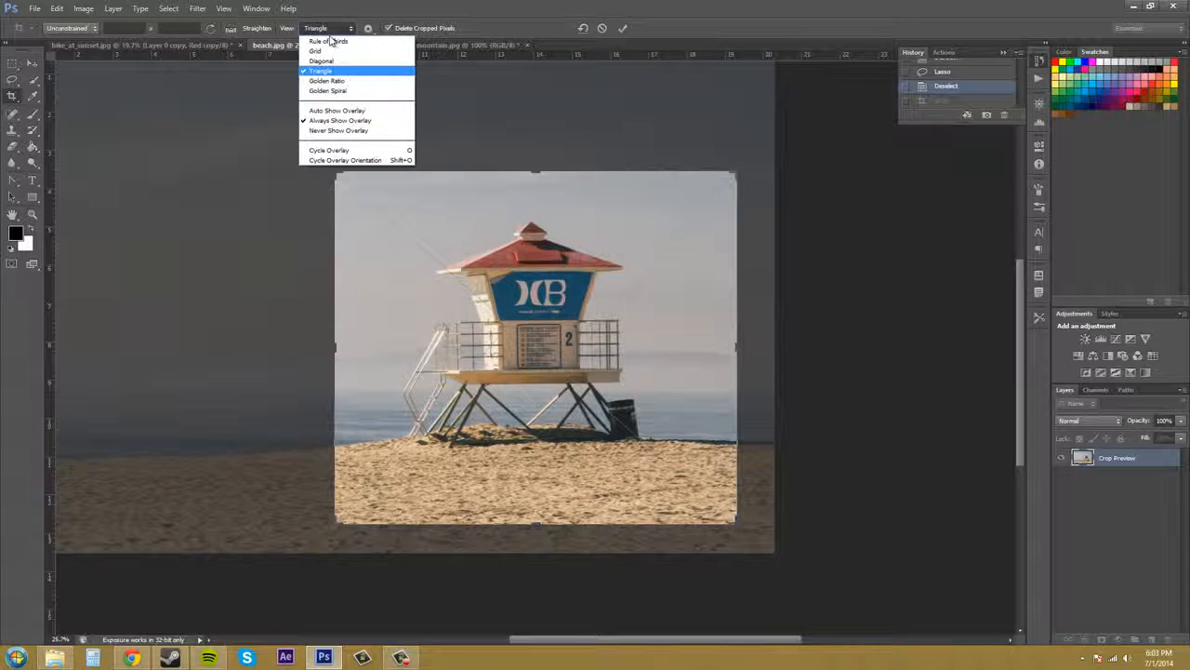
{"action": "left_click", "coordinate": [337, 91]}
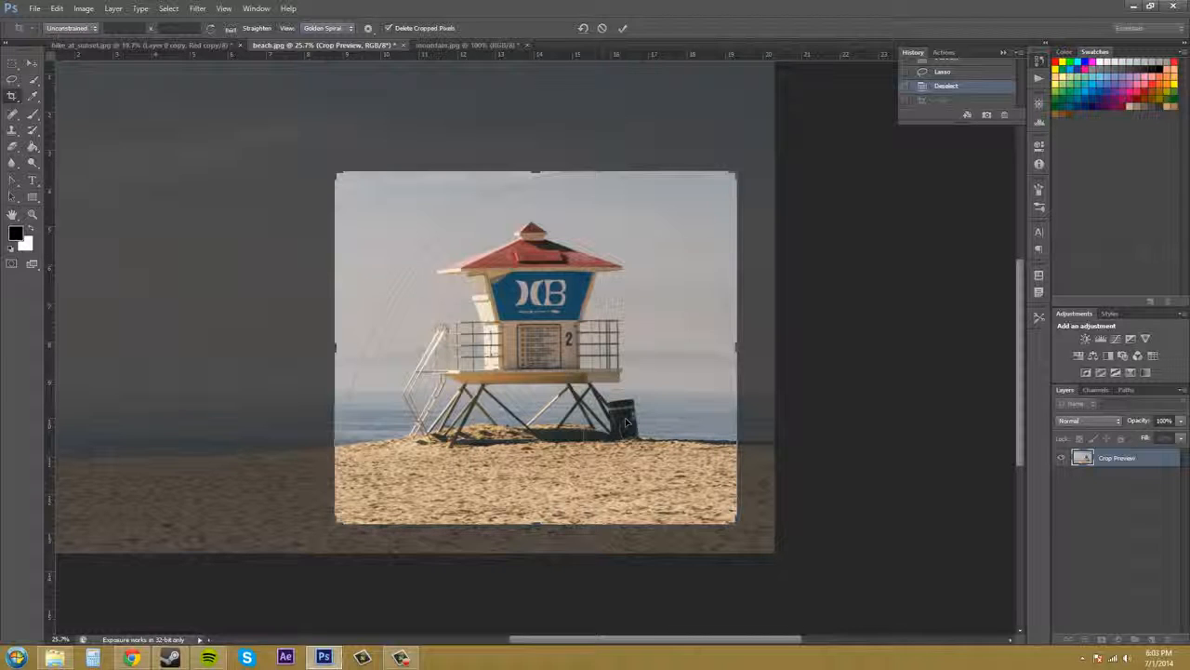
Try the Auto Show Overlay mode, return to Always Show Overlay and set the crop overlay to Rule of Thirds.
{"action": "left_click", "coordinate": [330, 29]}
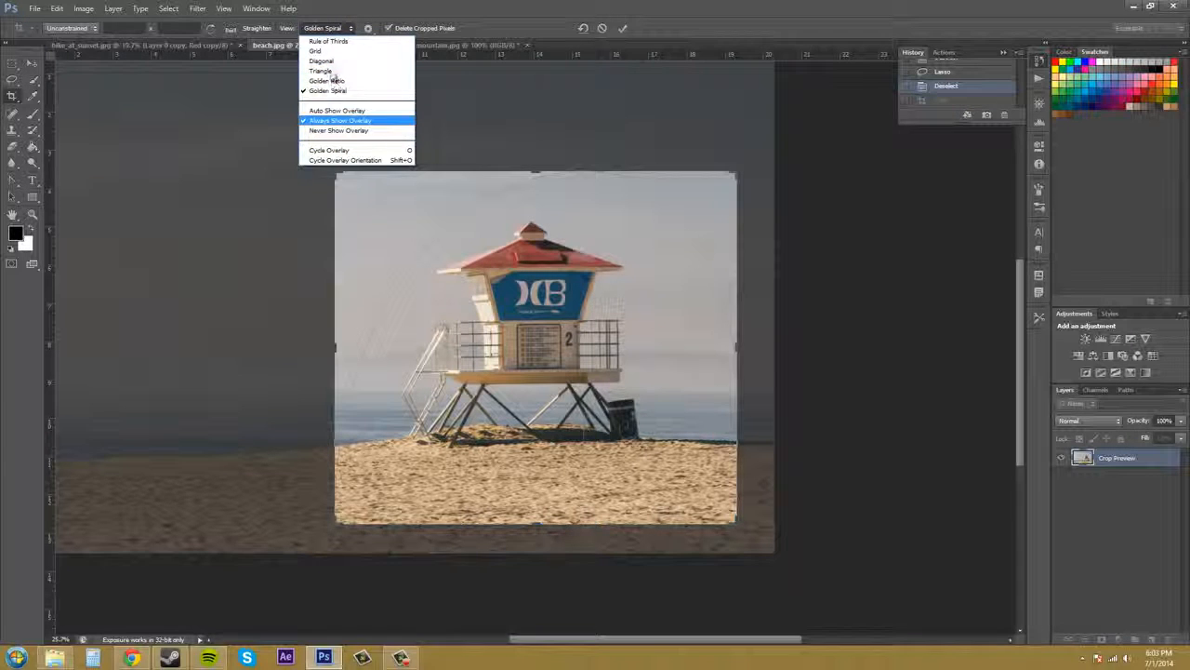
{"action": "left_click", "coordinate": [338, 121]}
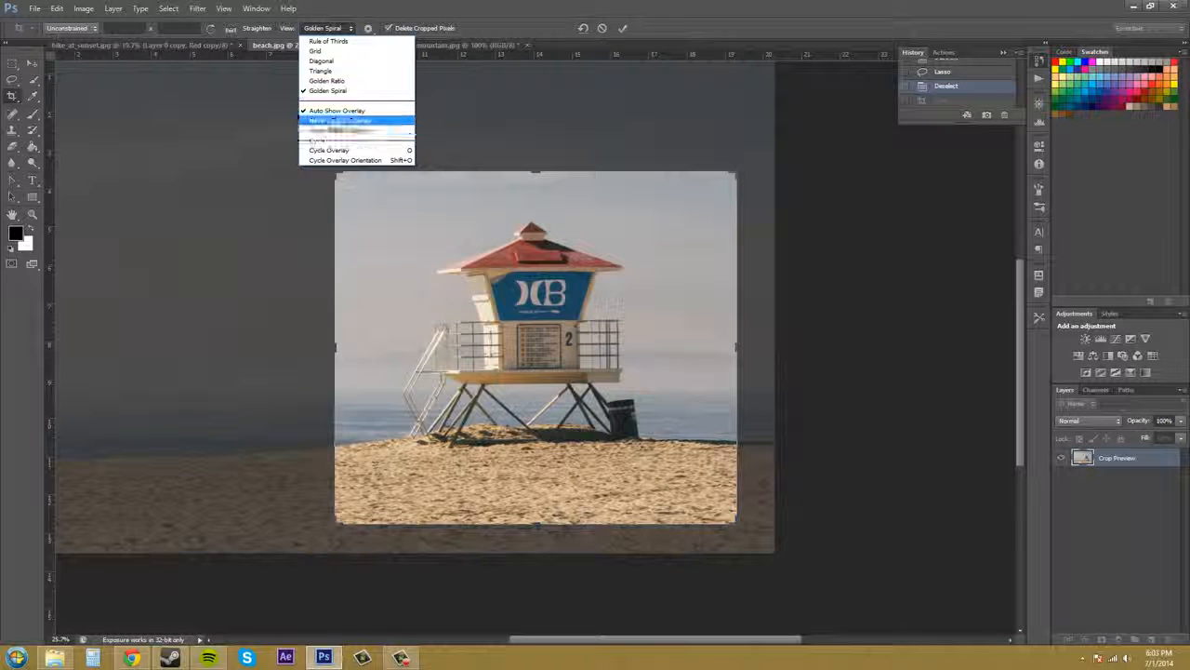
{"action": "left_click", "coordinate": [335, 119]}
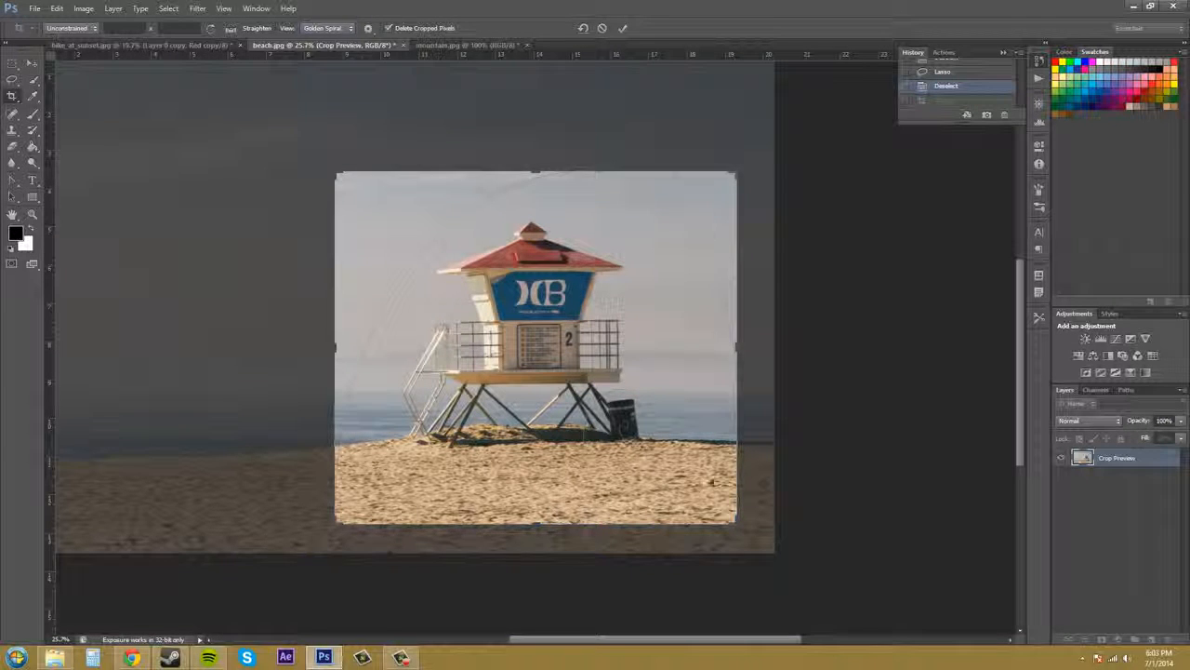
{"action": "left_click", "coordinate": [340, 28]}
{"action": "left_click", "coordinate": [330, 47]}
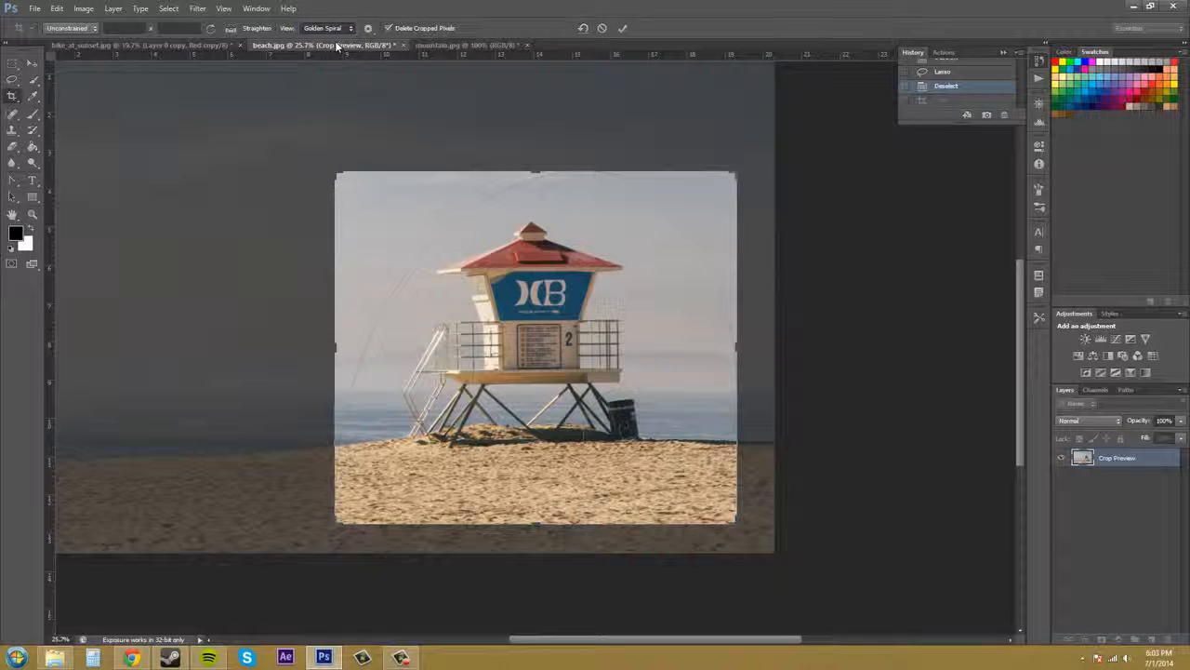
Hide the Rule of Thirds guides with Never Show Overlay and bring them back with Always Show Overlay.
{"action": "left_click", "coordinate": [325, 28]}
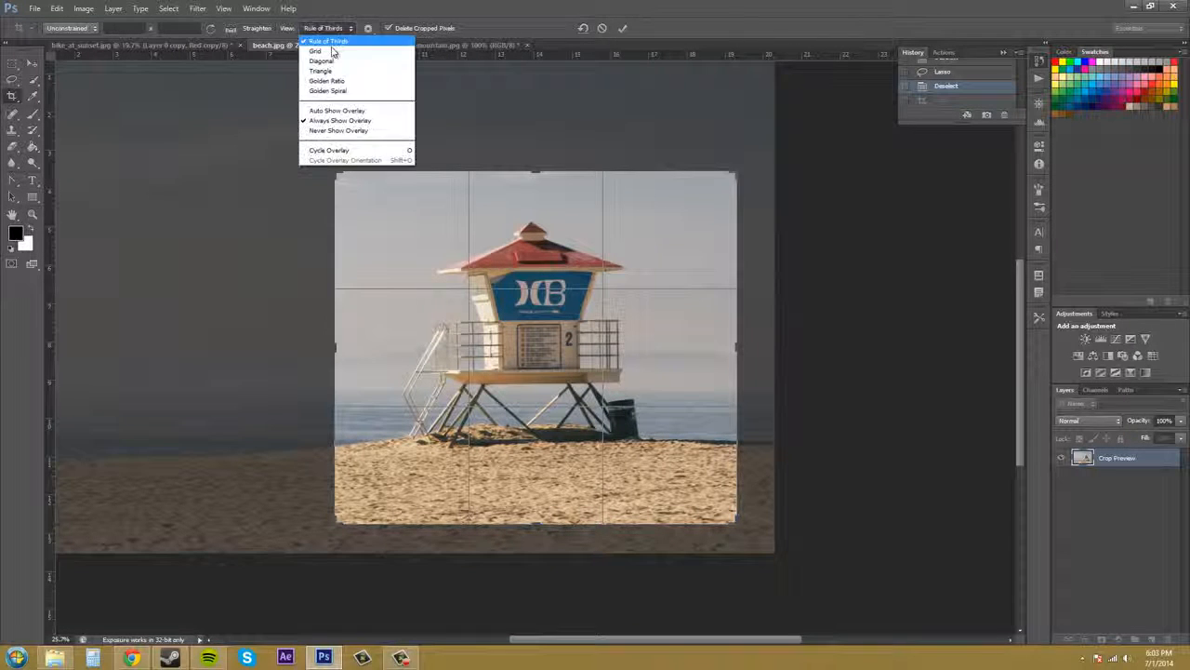
{"action": "left_click", "coordinate": [333, 131]}
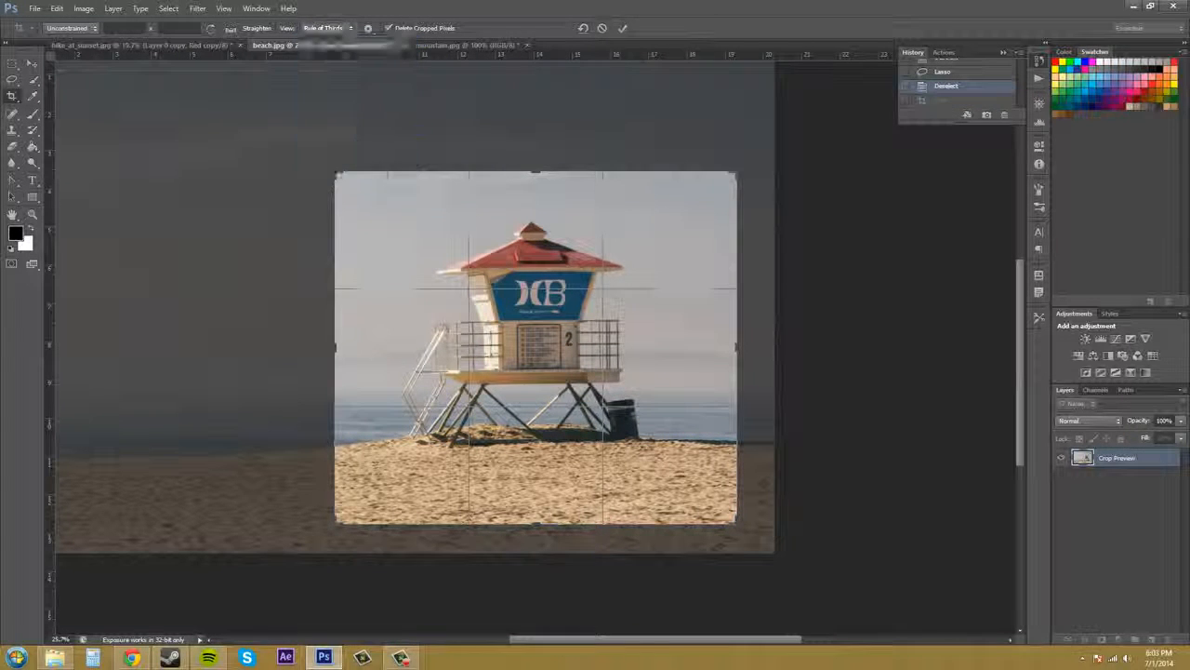
{"action": "left_click", "coordinate": [321, 28]}
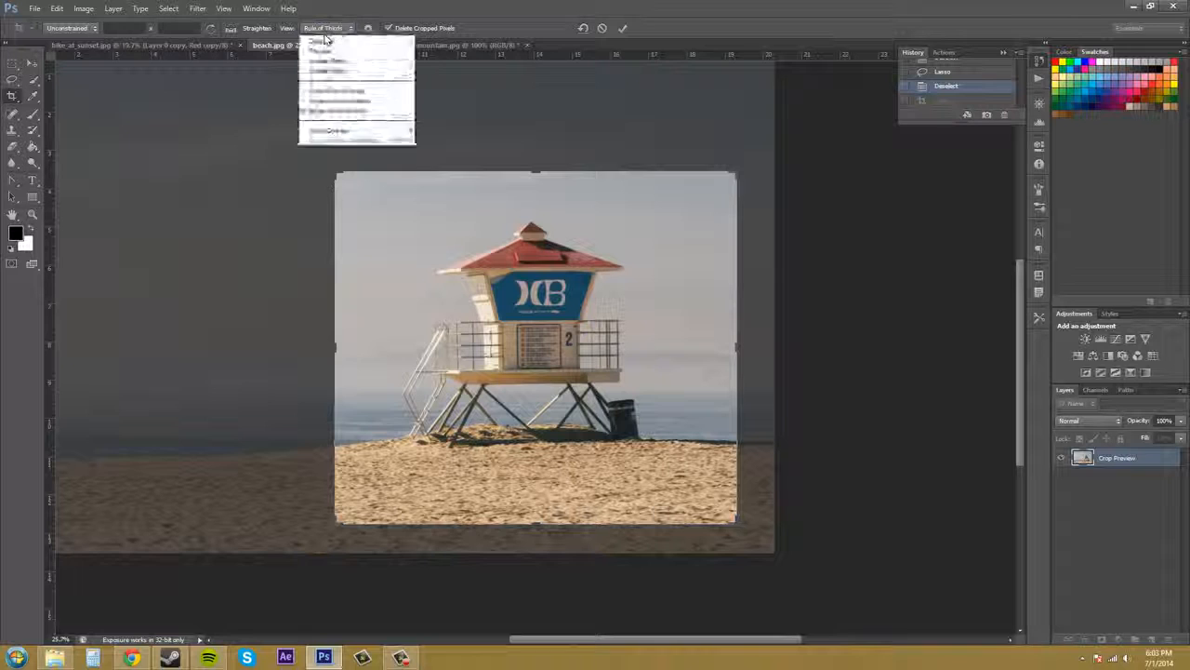
{"action": "left_click", "coordinate": [341, 120]}
{"action": "left_click", "coordinate": [324, 27]}
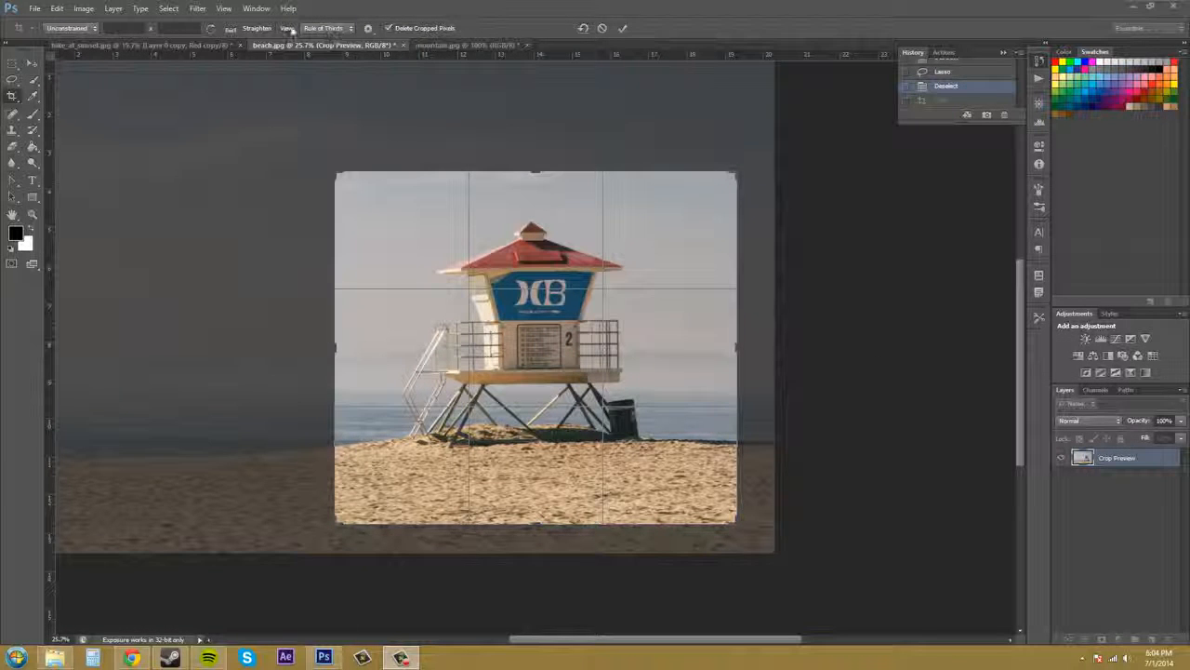
Enable Classic Mode for the Crop tool, widen the crop box and shift it over the lifeguard tower.
{"action": "left_click", "coordinate": [369, 29]}
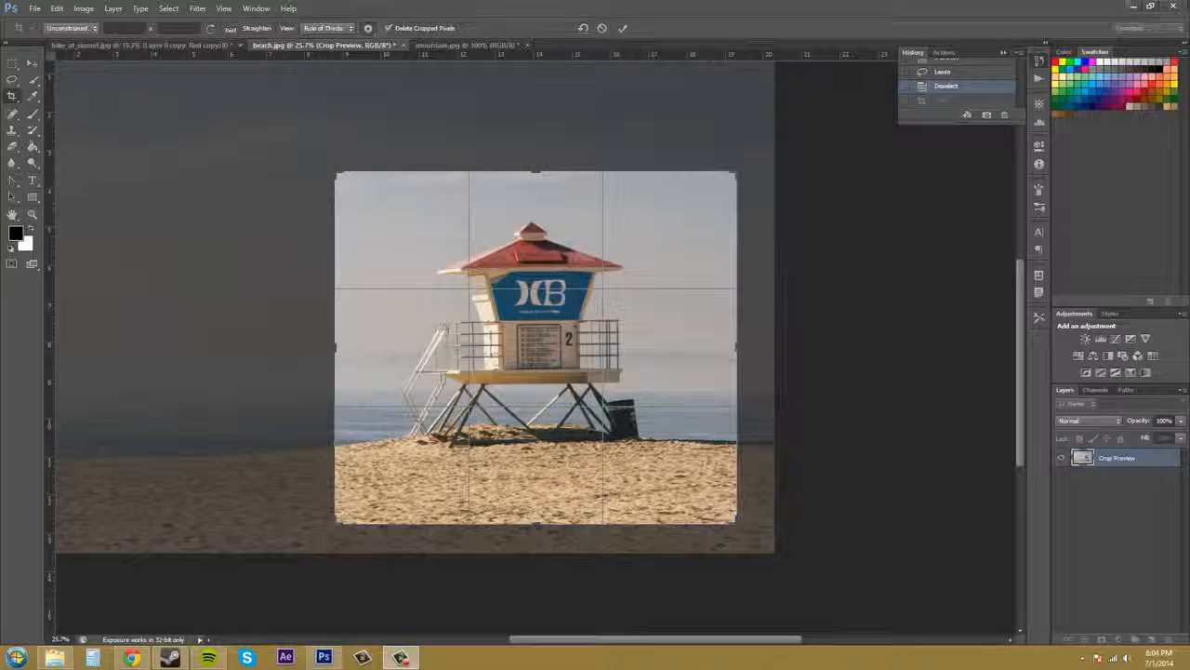
{"action": "left_click", "coordinate": [366, 27]}
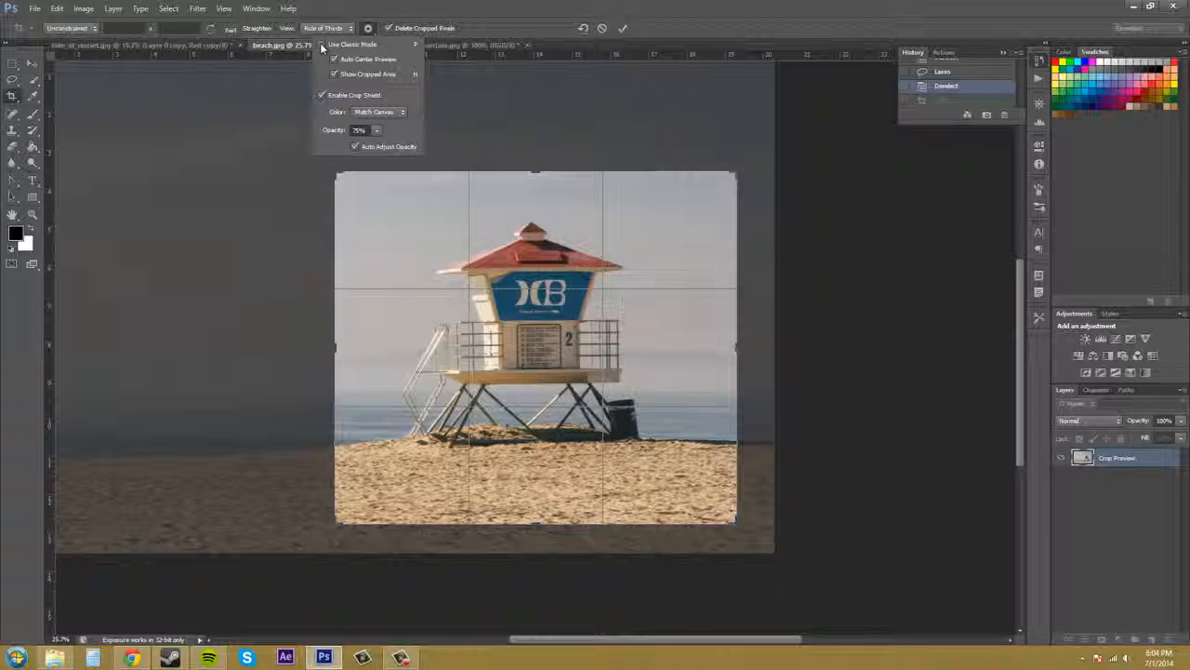
{"action": "left_click", "coordinate": [322, 44]}
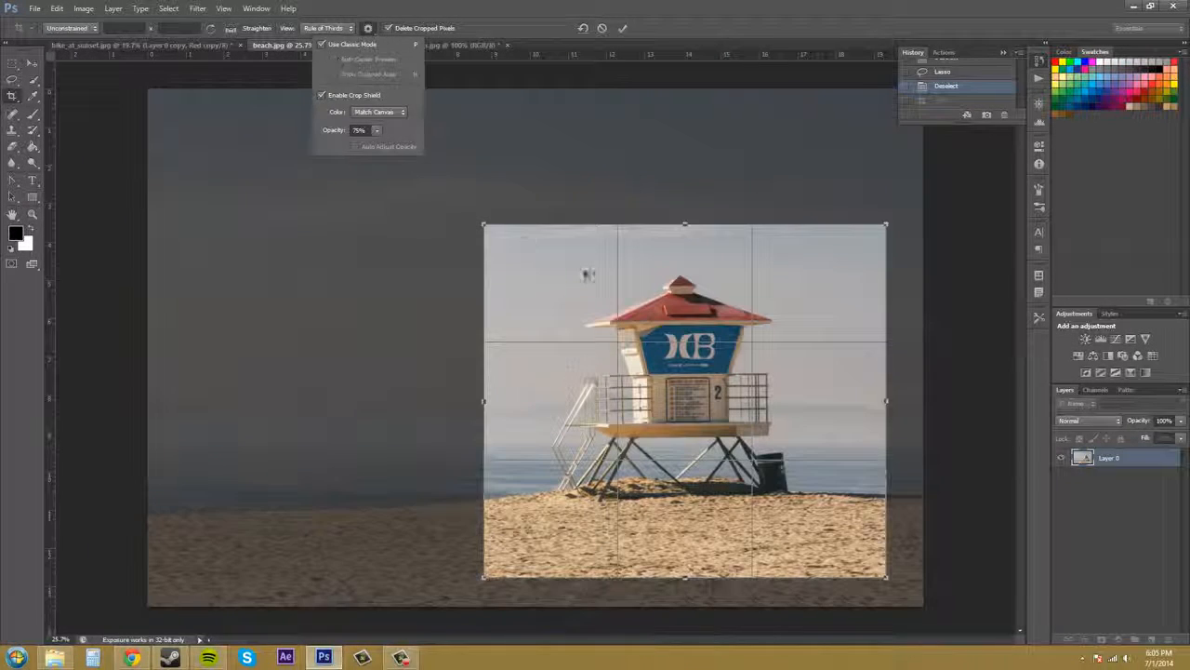
{"action": "left_click", "coordinate": [368, 28]}
{"action": "left_click_drag", "start_coordinate": [484, 224], "coordinate": [438, 221]}
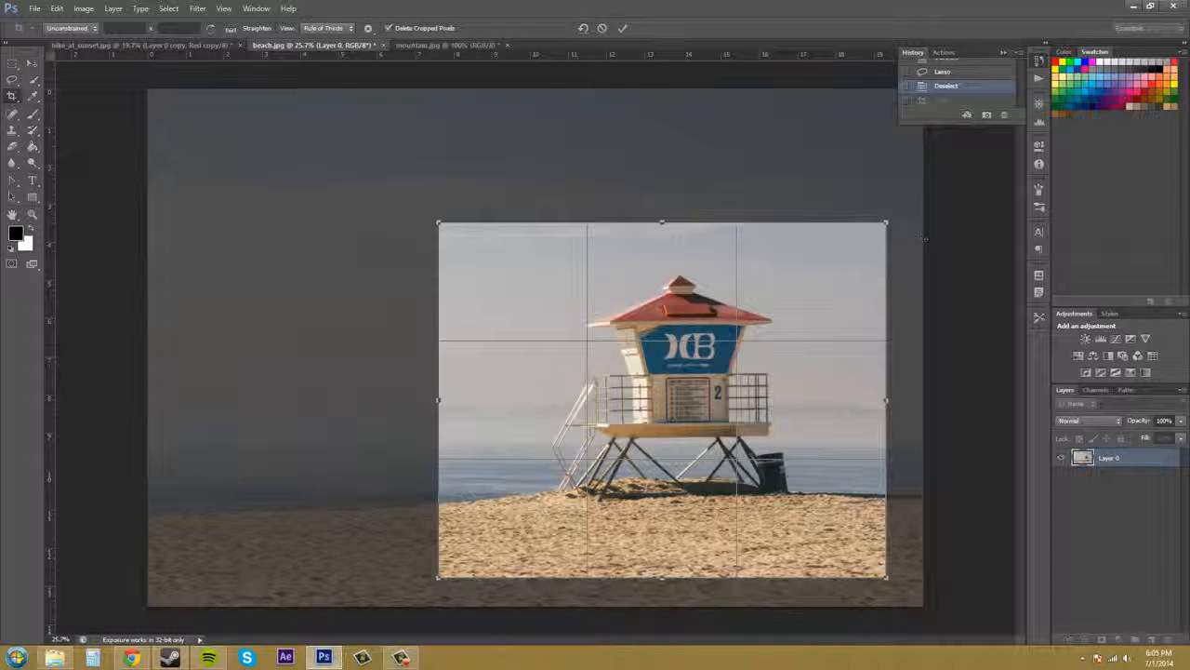
{"action": "mouse_move", "coordinate": [785, 337]}
{"action": "left_mouse_down"}
{"action": "mouse_move", "coordinate": [837, 279]}
{"action": "mouse_move", "coordinate": [802, 257]}
{"action": "mouse_move", "coordinate": [805, 281]}
{"action": "mouse_move", "coordinate": [776, 332]}
{"action": "left_mouse_up"}
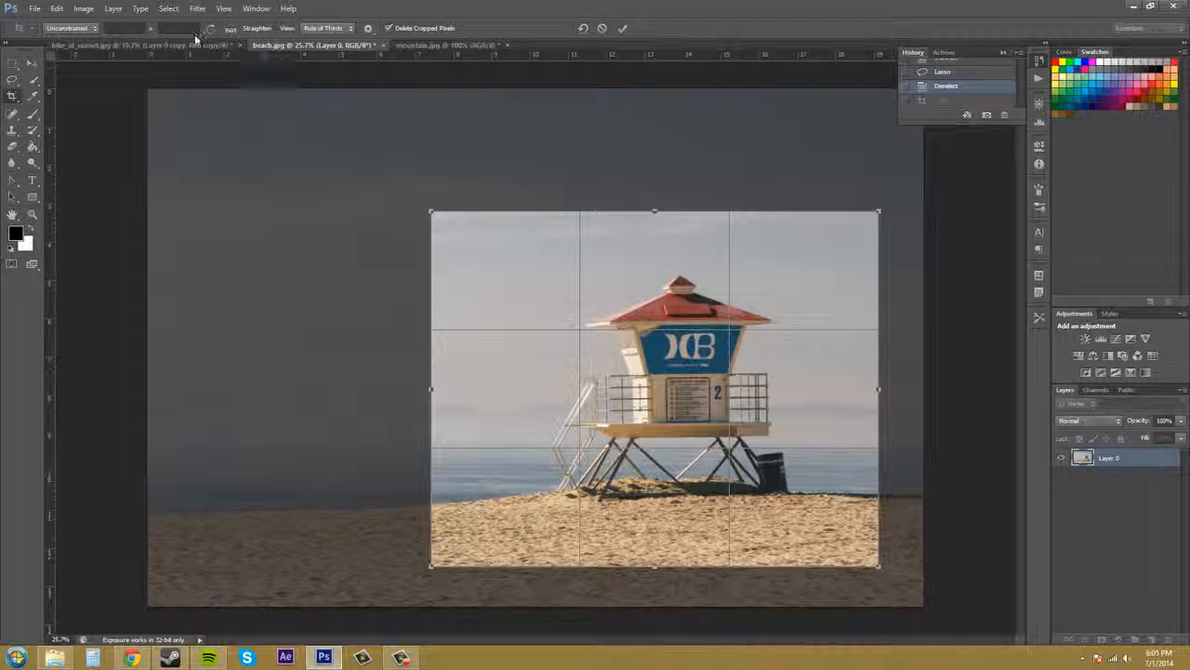
Disable Classic Mode and reposition the photo behind the crop box.
{"action": "left_click", "coordinate": [368, 28]}
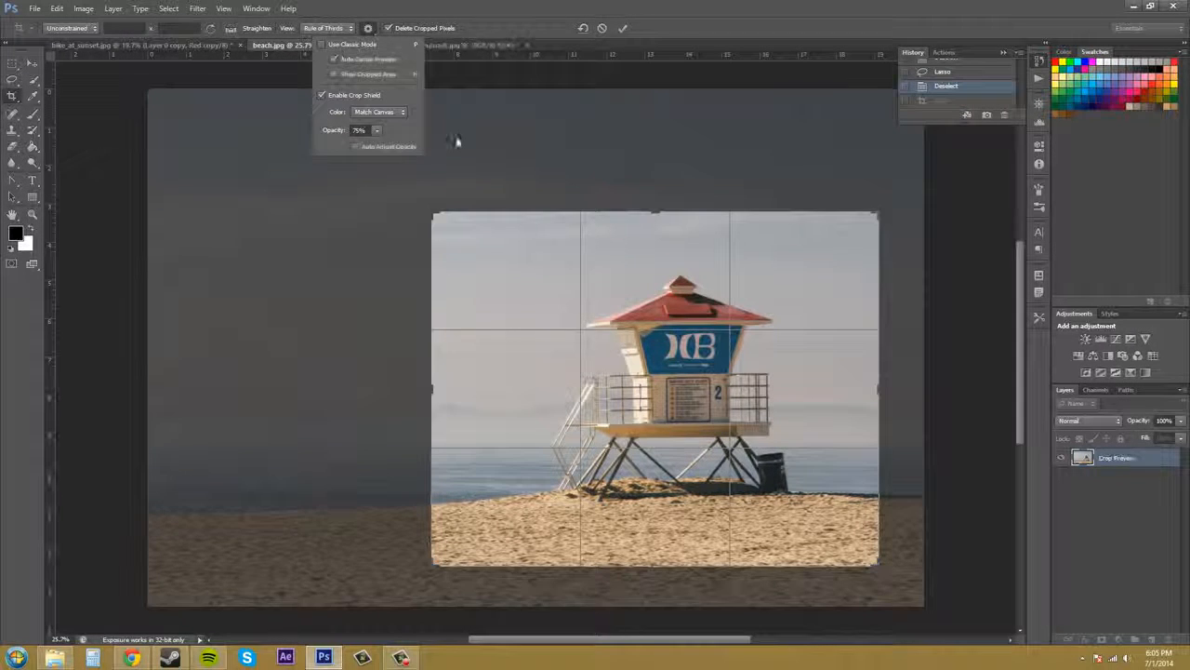
{"action": "left_click_drag", "start_coordinate": [756, 300], "coordinate": [711, 309]}
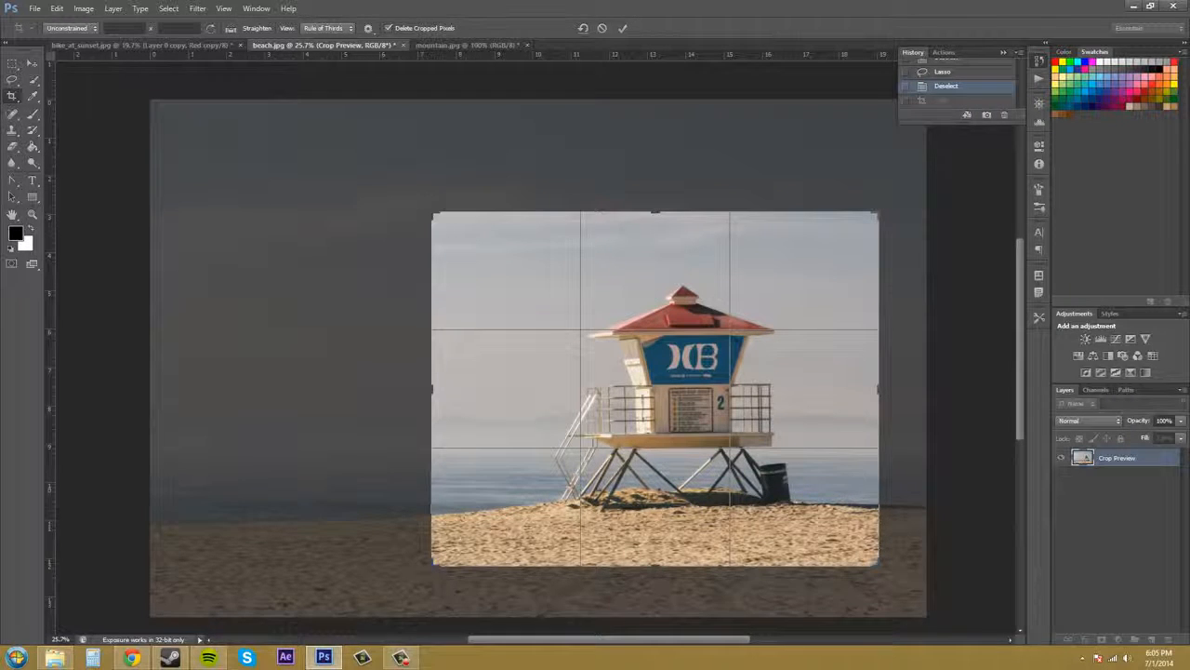
Toggle Show Cropped Area off and on, repositioning the photo inside the crop box while the cropped area is hidden.
{"action": "left_click", "coordinate": [369, 28]}
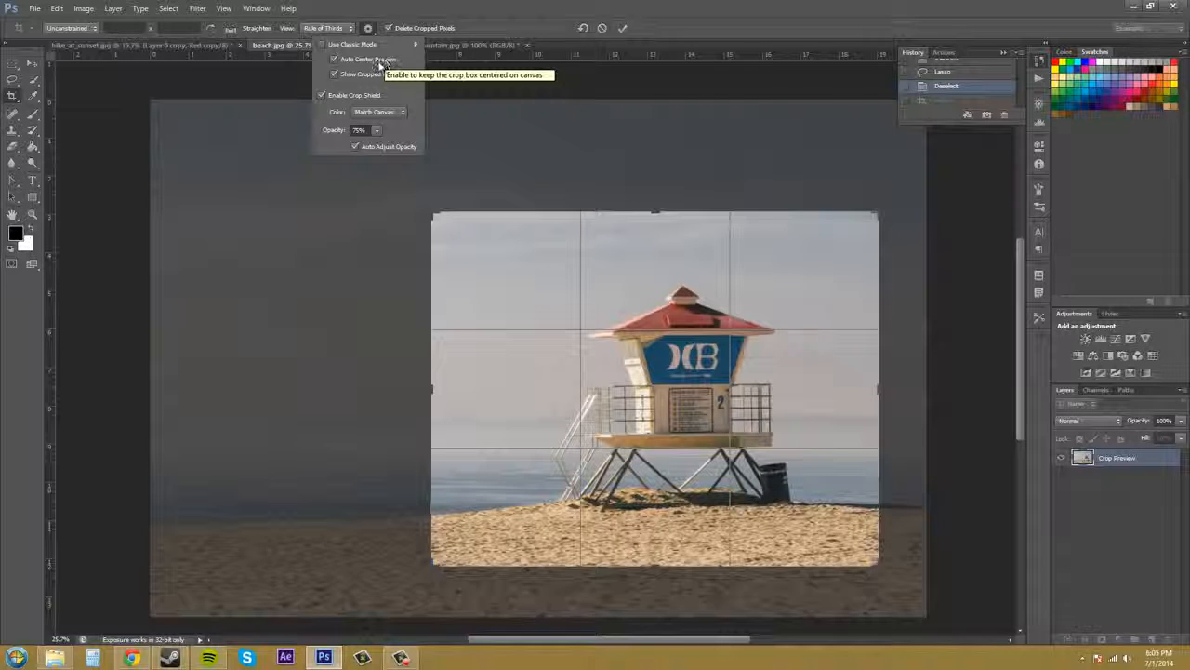
{"action": "left_click", "coordinate": [334, 74]}
{"action": "left_click", "coordinate": [333, 75]}
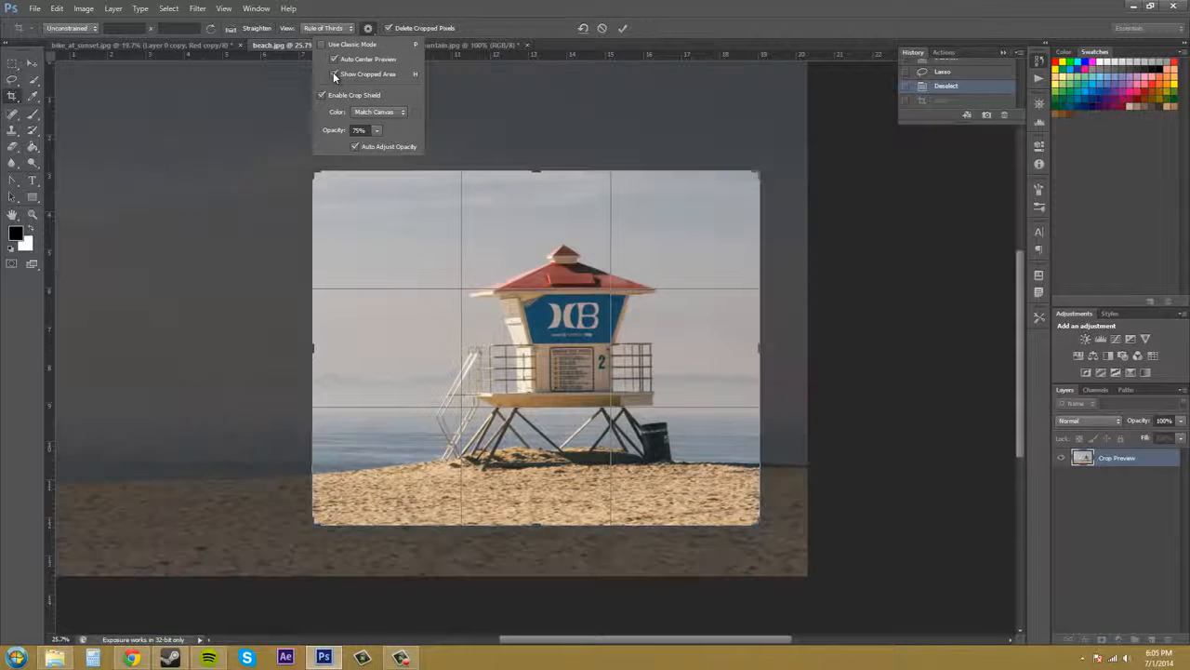
{"action": "left_click", "coordinate": [333, 75]}
{"action": "left_click", "coordinate": [334, 74]}
{"action": "left_click", "coordinate": [334, 75]}
{"action": "left_click", "coordinate": [334, 75]}
{"action": "left_click", "coordinate": [334, 74]}
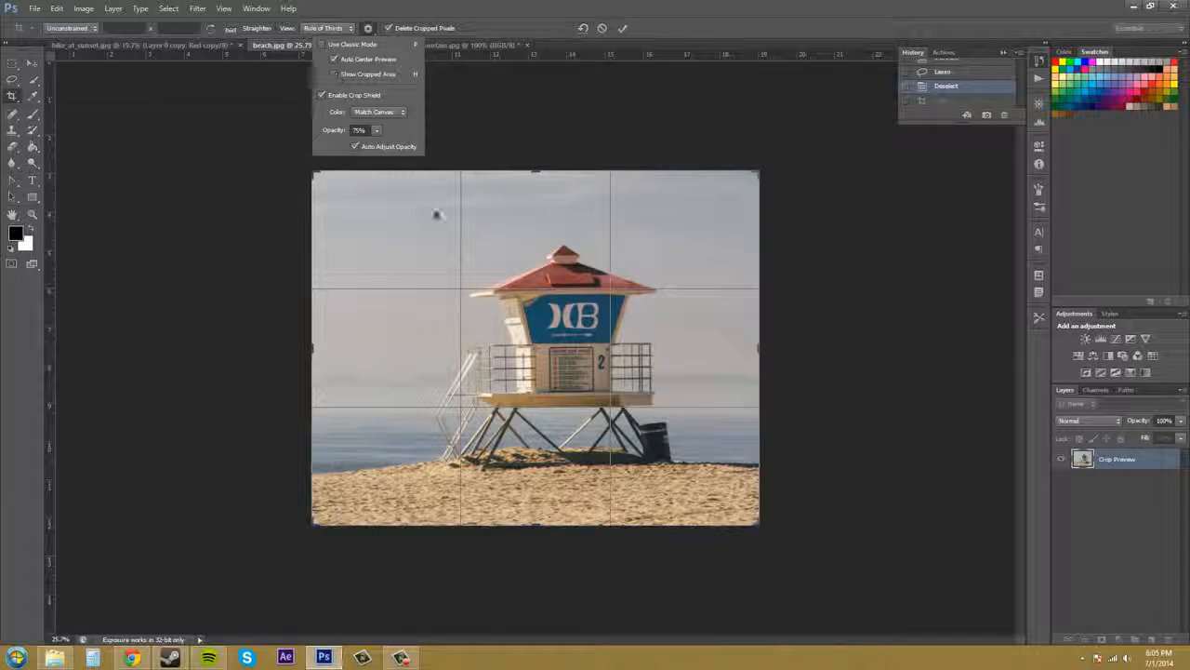
{"action": "left_click_drag", "start_coordinate": [467, 248], "coordinate": [618, 312]}
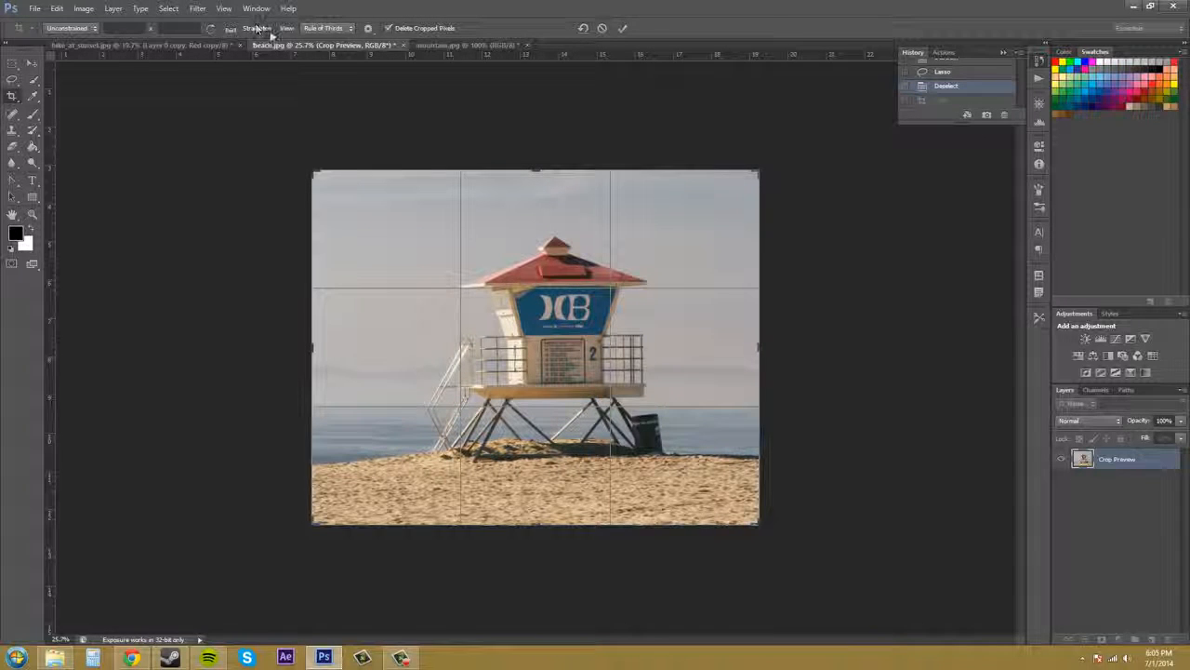
{"action": "left_click", "coordinate": [367, 28]}
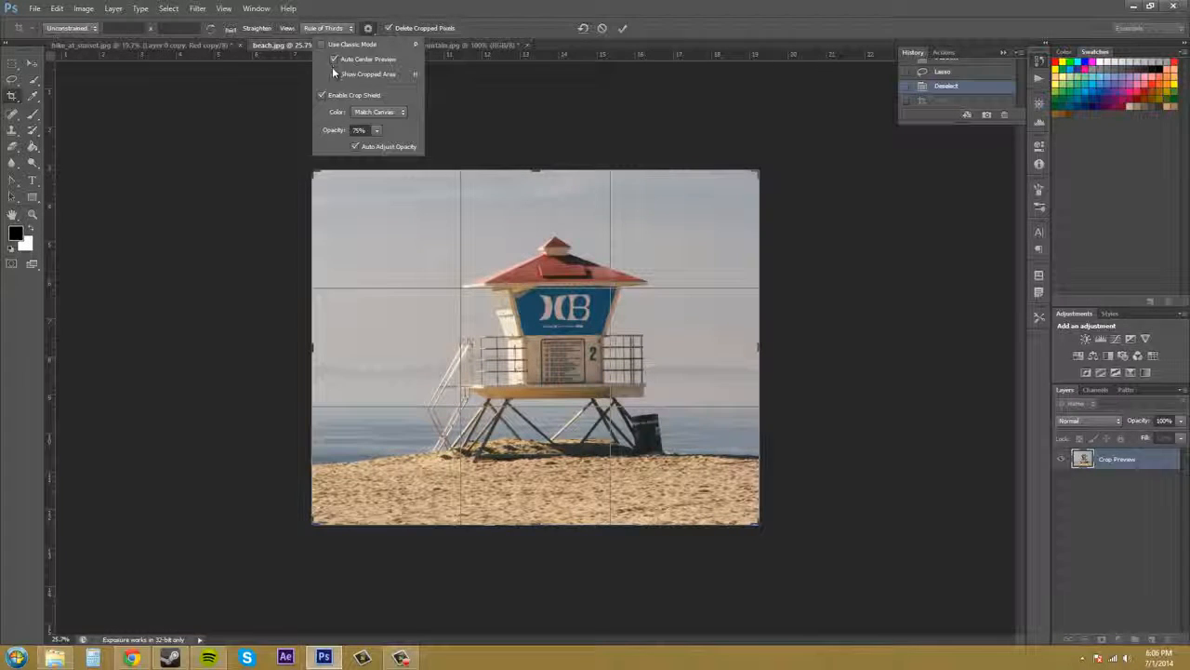
{"action": "left_click", "coordinate": [333, 73]}
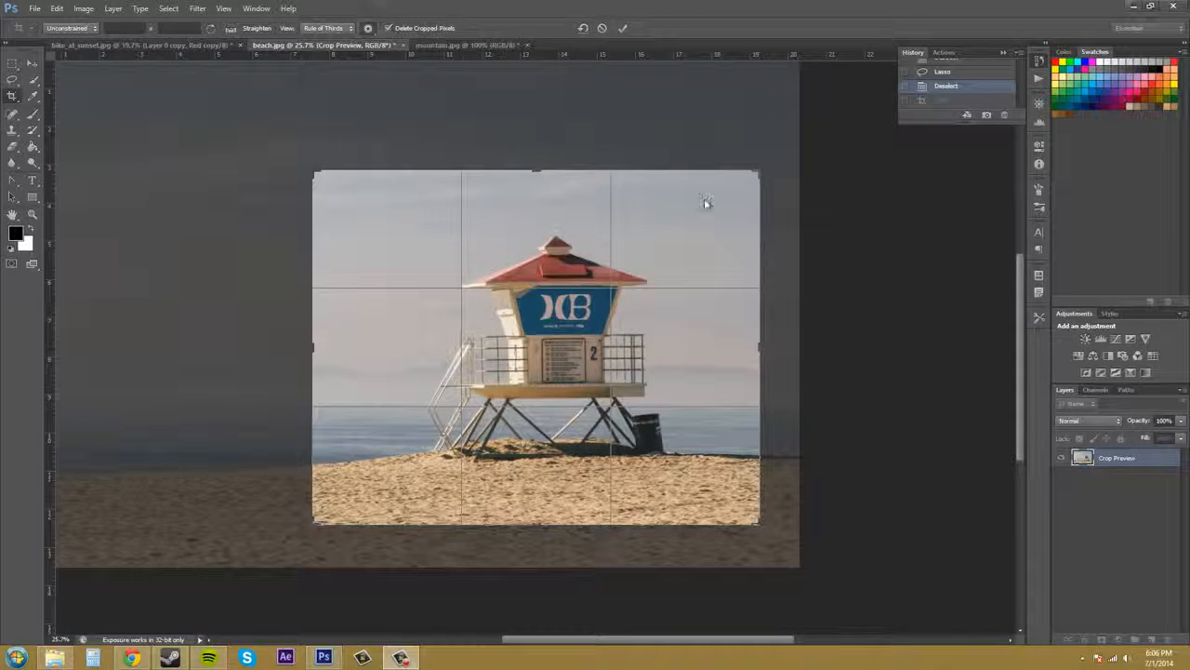
Try disabling the crop shield and enable it again.
{"action": "left_click", "coordinate": [366, 33]}
{"action": "left_click", "coordinate": [366, 33]}
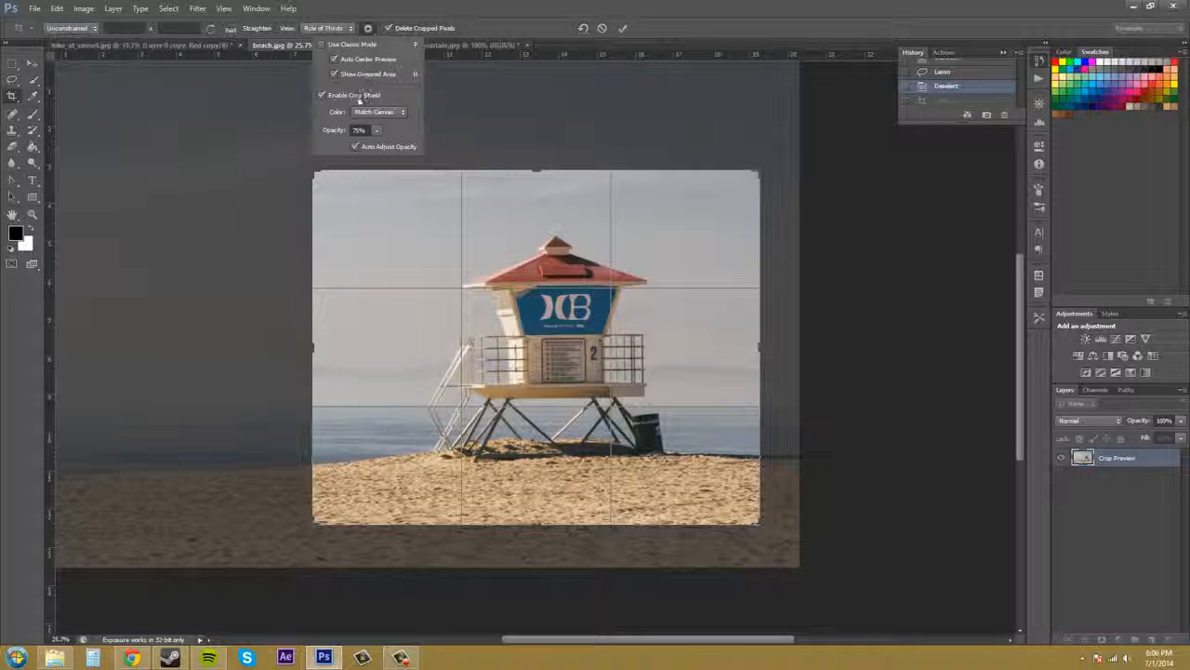
{"action": "left_click", "coordinate": [320, 94]}
{"action": "left_click", "coordinate": [321, 96]}
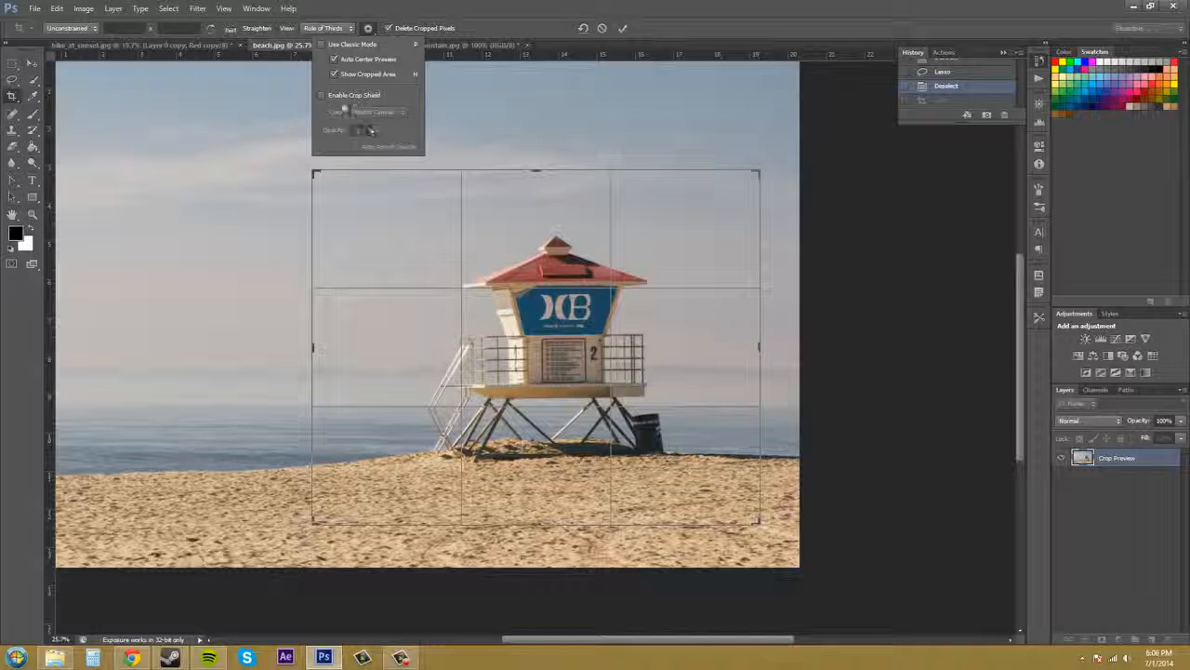
{"action": "left_click", "coordinate": [322, 95]}
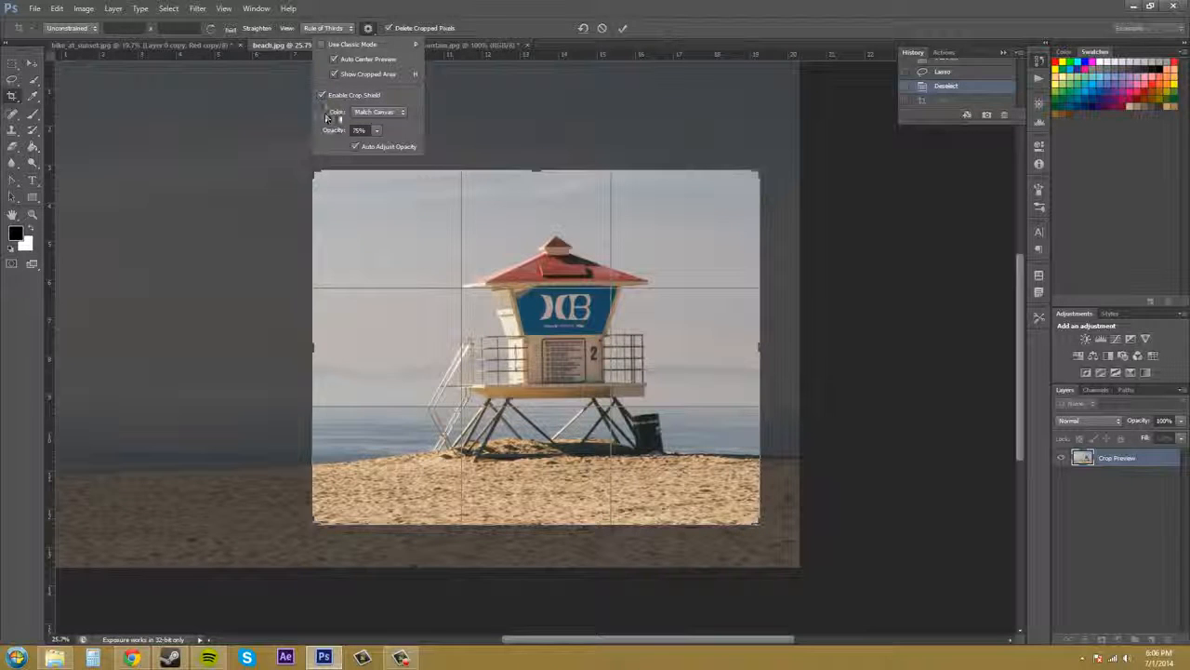
Try a Custom crop shield color, cancel the color choice and return the shield color to Match Canvas.
{"action": "left_click", "coordinate": [404, 112]}
{"action": "left_click", "coordinate": [372, 127]}
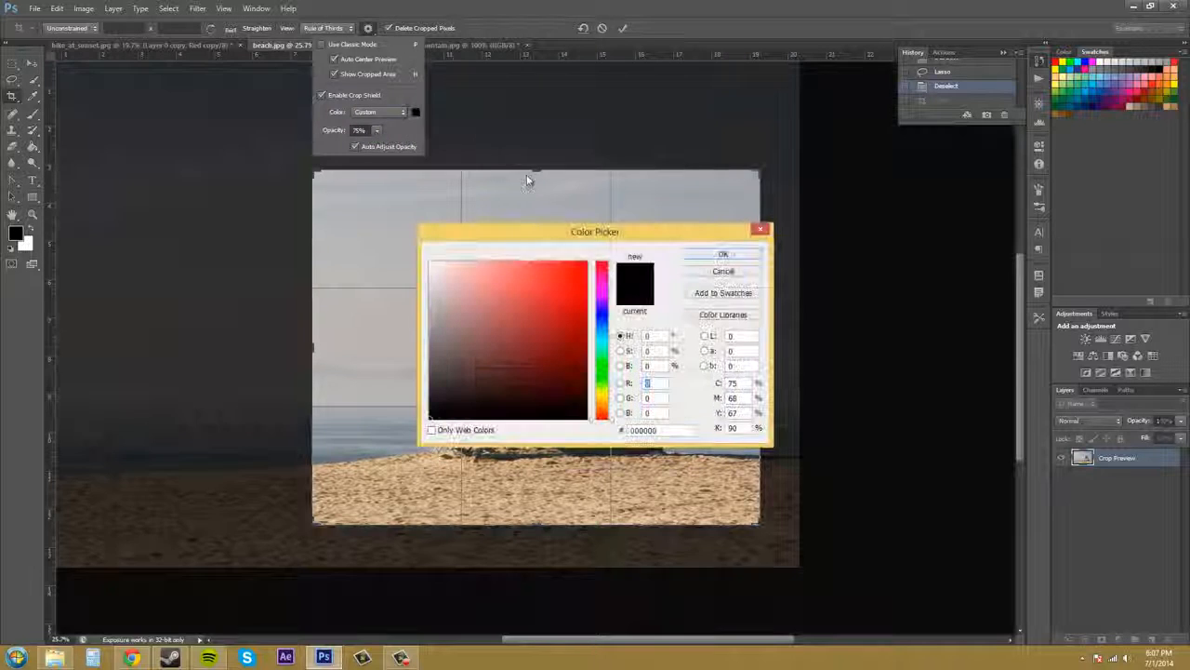
{"action": "type", "text": "255"}
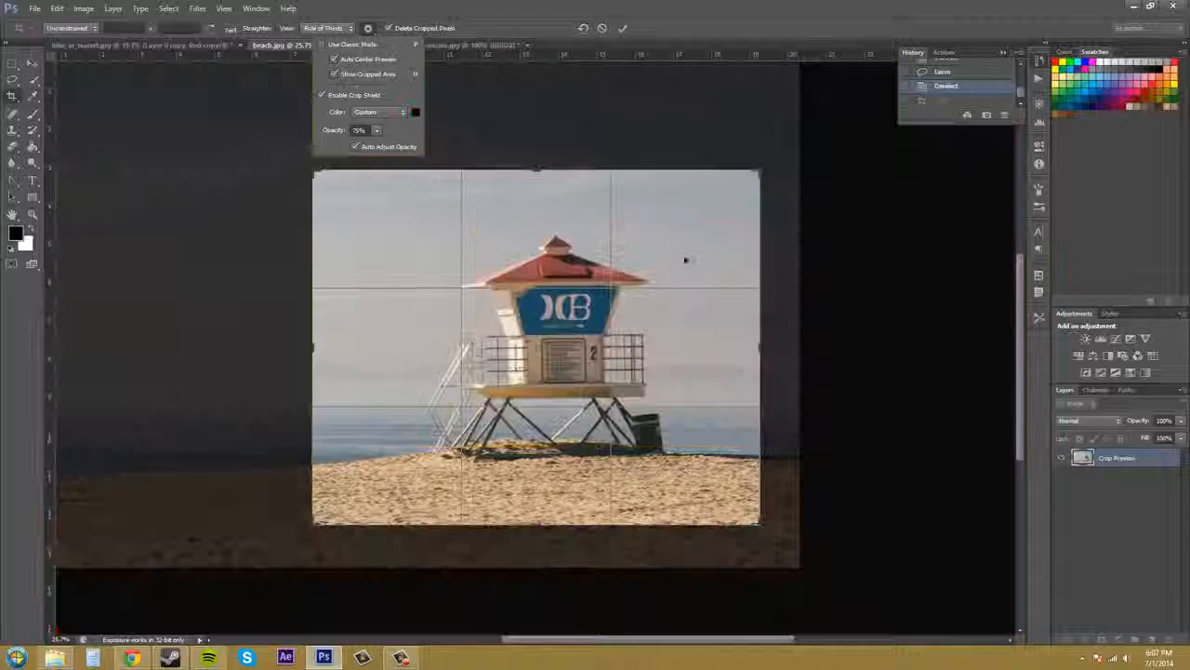
{"action": "left_click", "coordinate": [718, 271]}
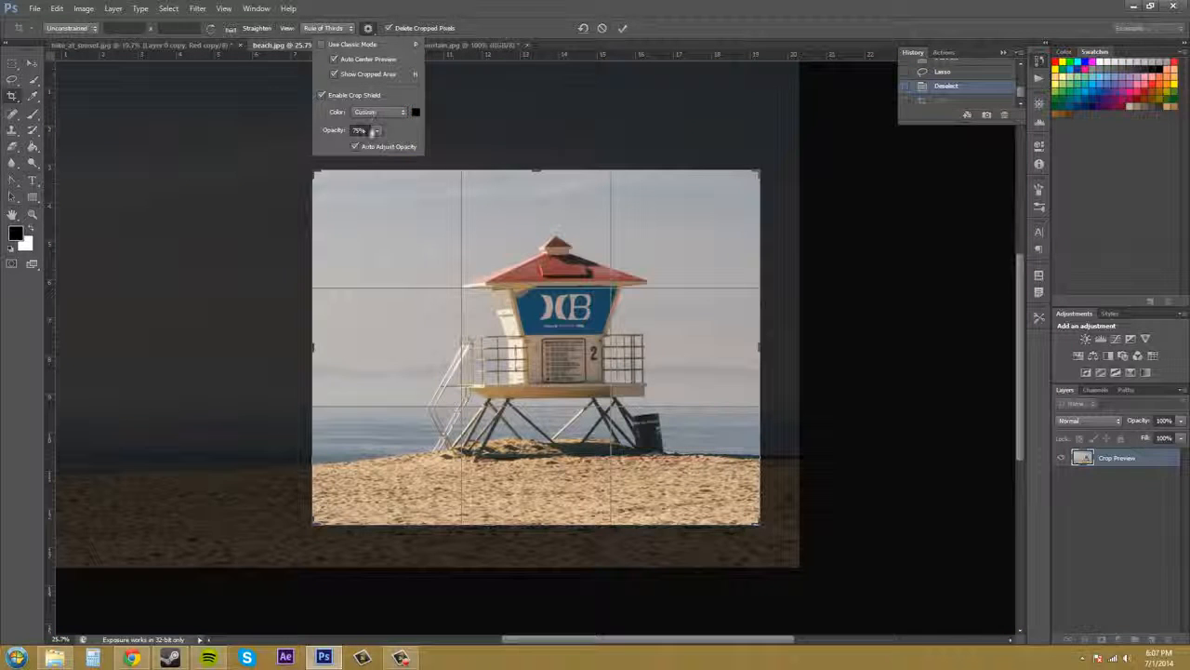
{"action": "left_click", "coordinate": [400, 113]}
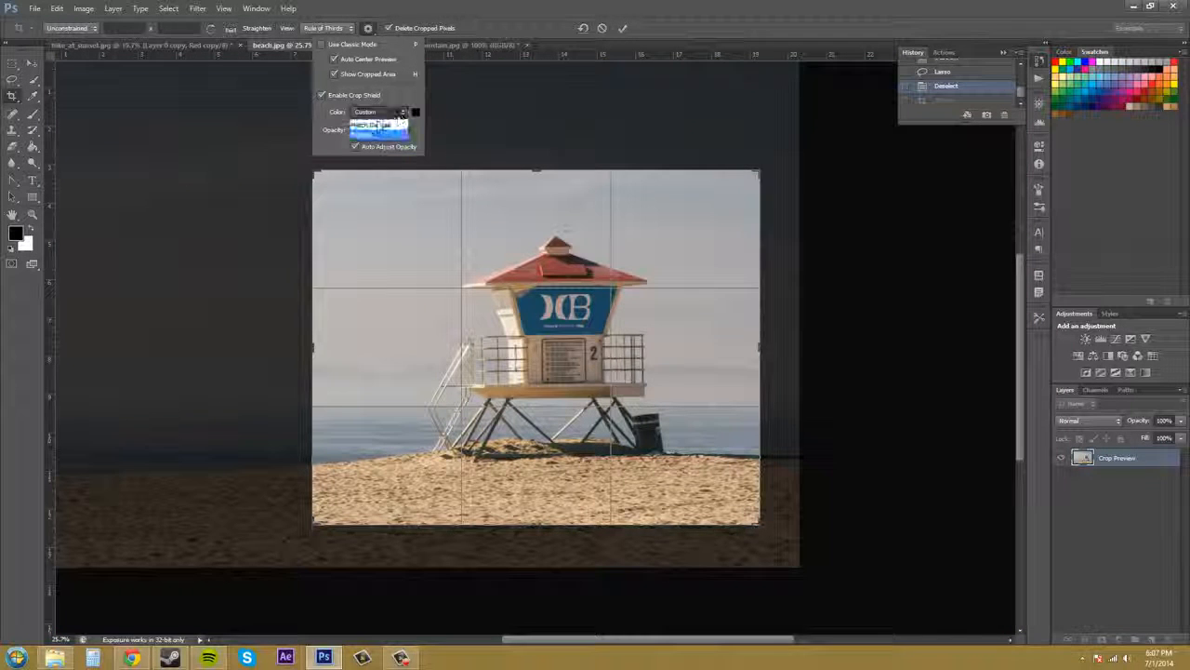
{"action": "left_click", "coordinate": [388, 125]}
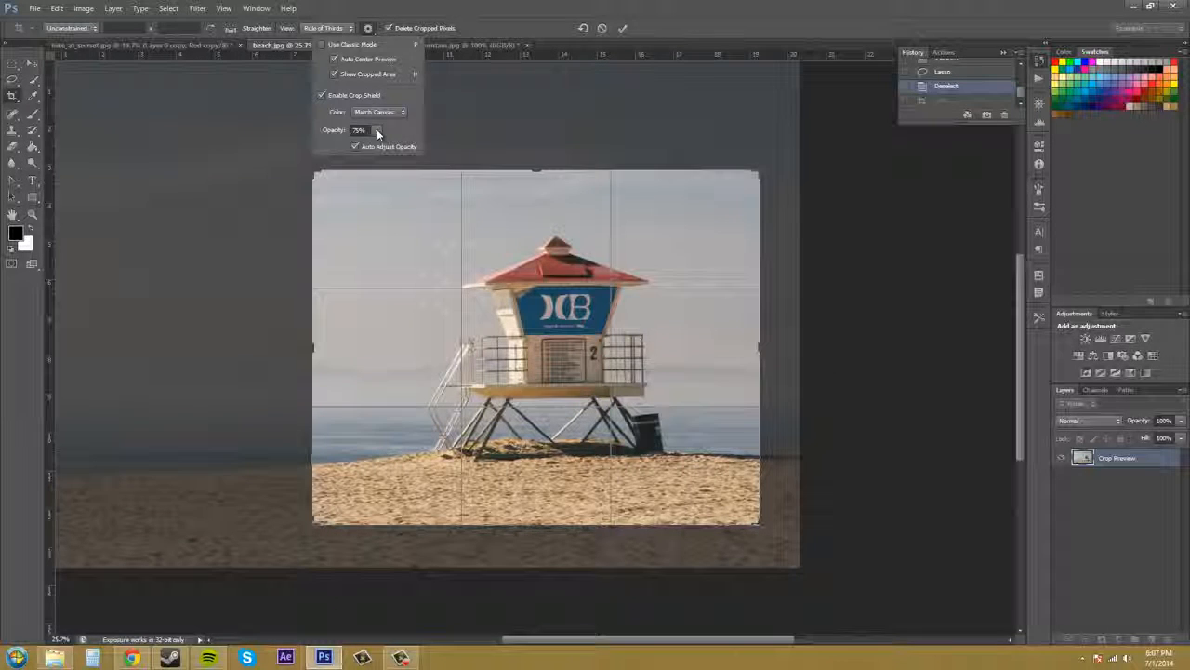
Adjust the crop shield's opacity and leave Auto Adjust Opacity enabled.
{"action": "left_click", "coordinate": [378, 134]}
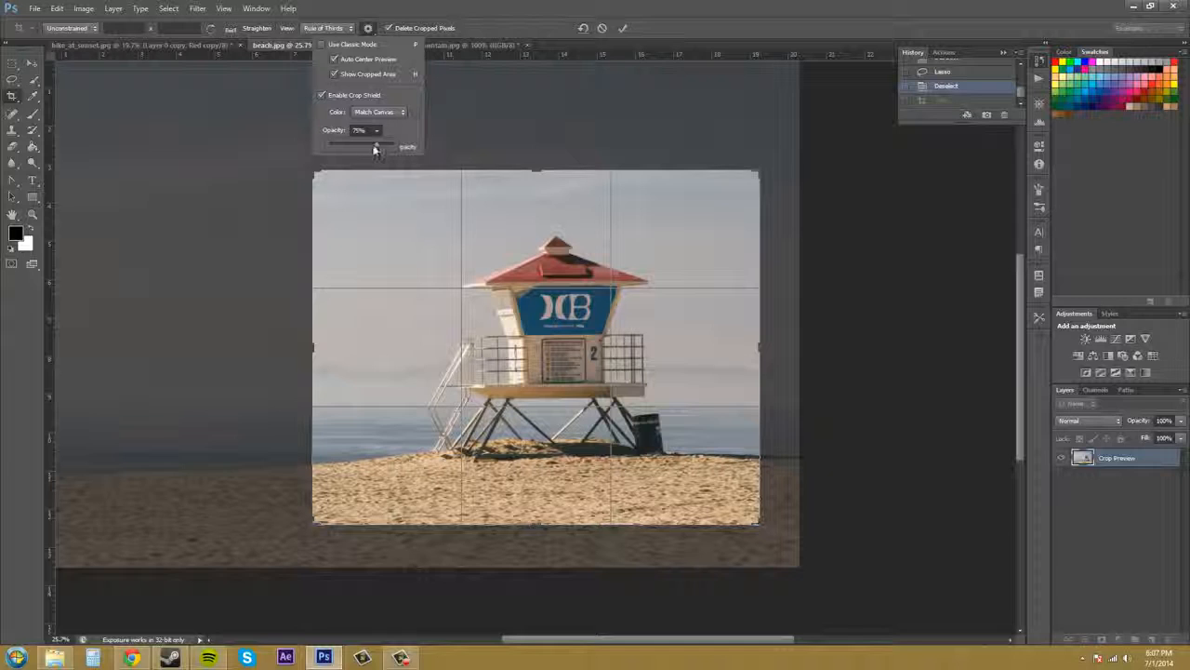
{"action": "mouse_move", "coordinate": [375, 147]}
{"action": "left_mouse_down"}
{"action": "mouse_move", "coordinate": [338, 146]}
{"action": "mouse_move", "coordinate": [408, 148]}
{"action": "mouse_move", "coordinate": [378, 146]}
{"action": "mouse_move", "coordinate": [387, 140]}
{"action": "left_mouse_up"}
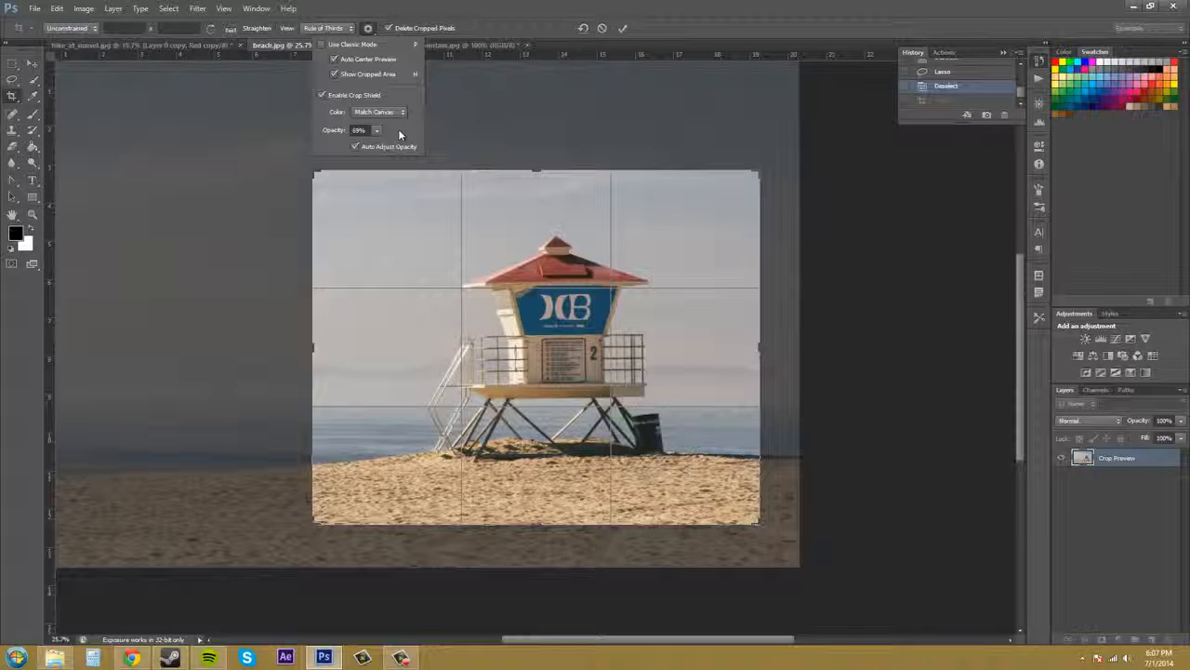
{"action": "left_click", "coordinate": [355, 146]}
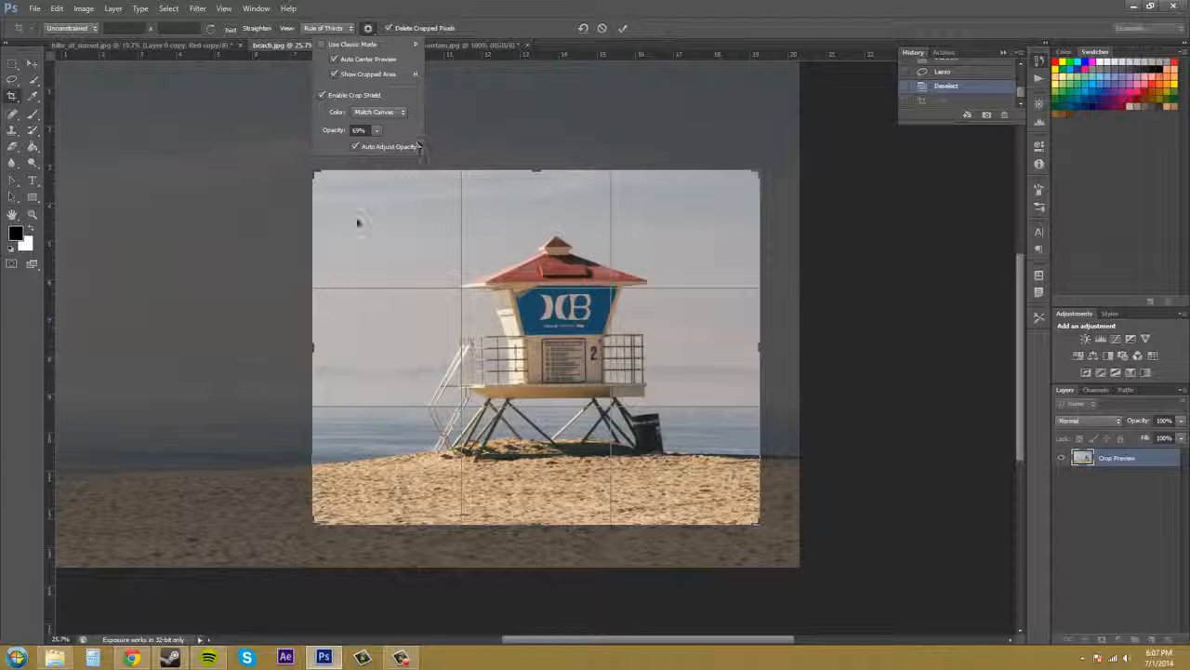
{"action": "left_click", "coordinate": [367, 29]}
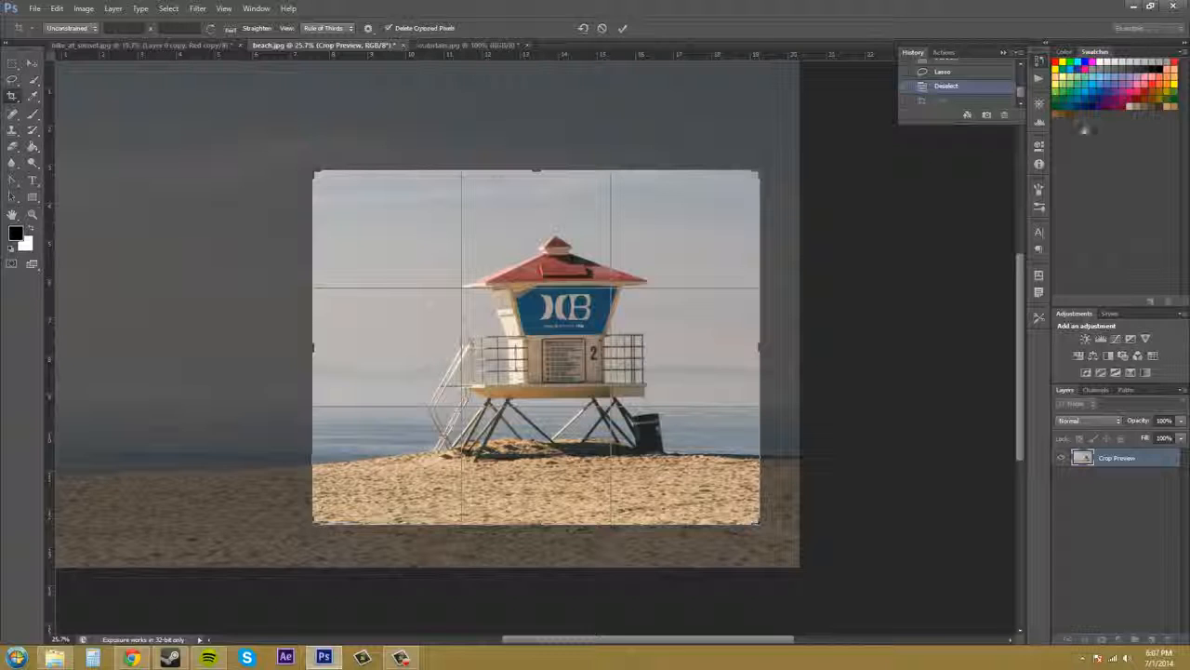
Reset the crop box, try a tighter crop around the lifeguard tower and cancel it.
{"action": "left_click", "coordinate": [583, 28]}
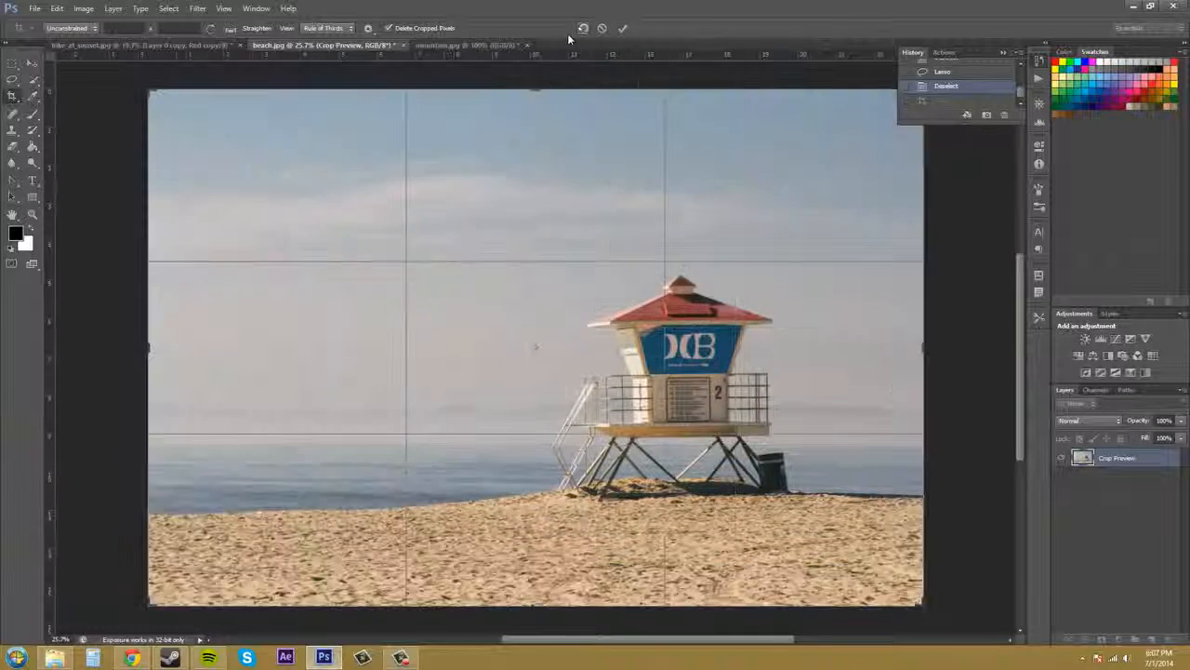
{"action": "left_click_drag", "start_coordinate": [148, 90], "coordinate": [368, 176]}
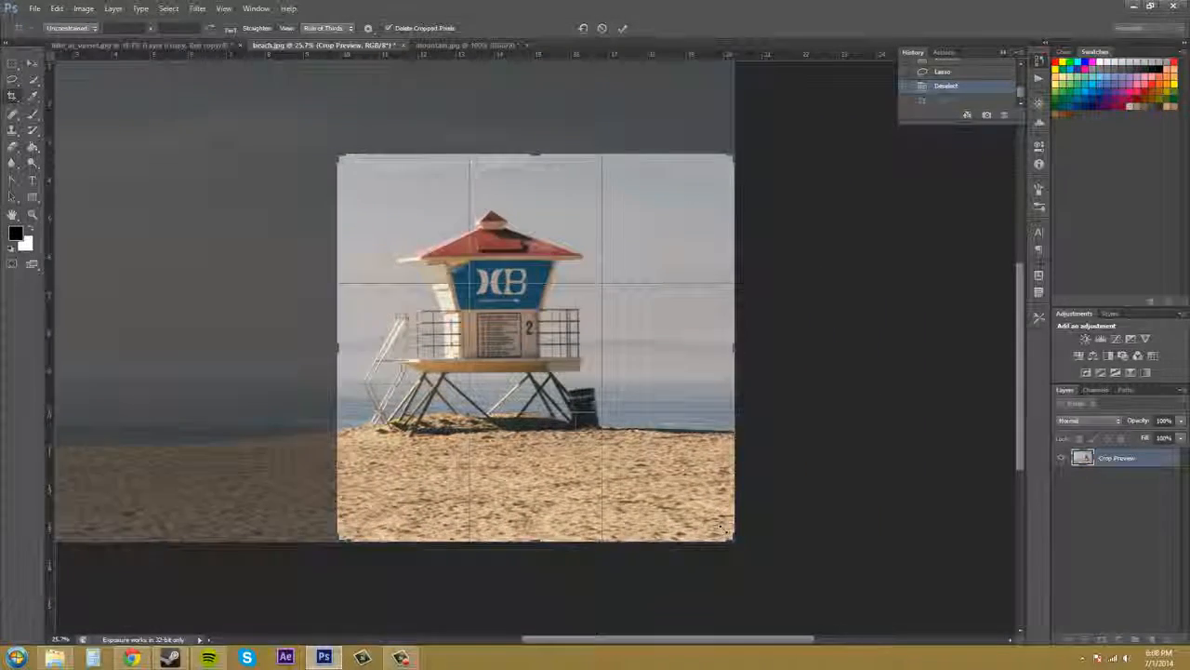
{"action": "left_click_drag", "start_coordinate": [733, 540], "coordinate": [720, 497]}
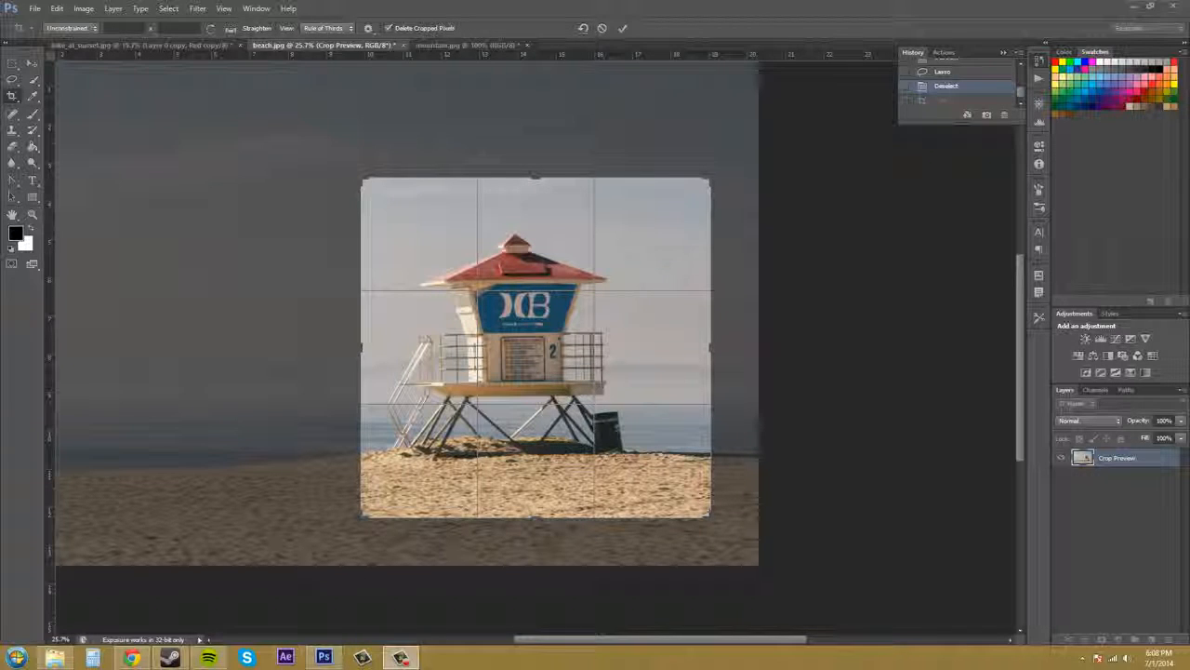
{"action": "left_click", "coordinate": [603, 28]}
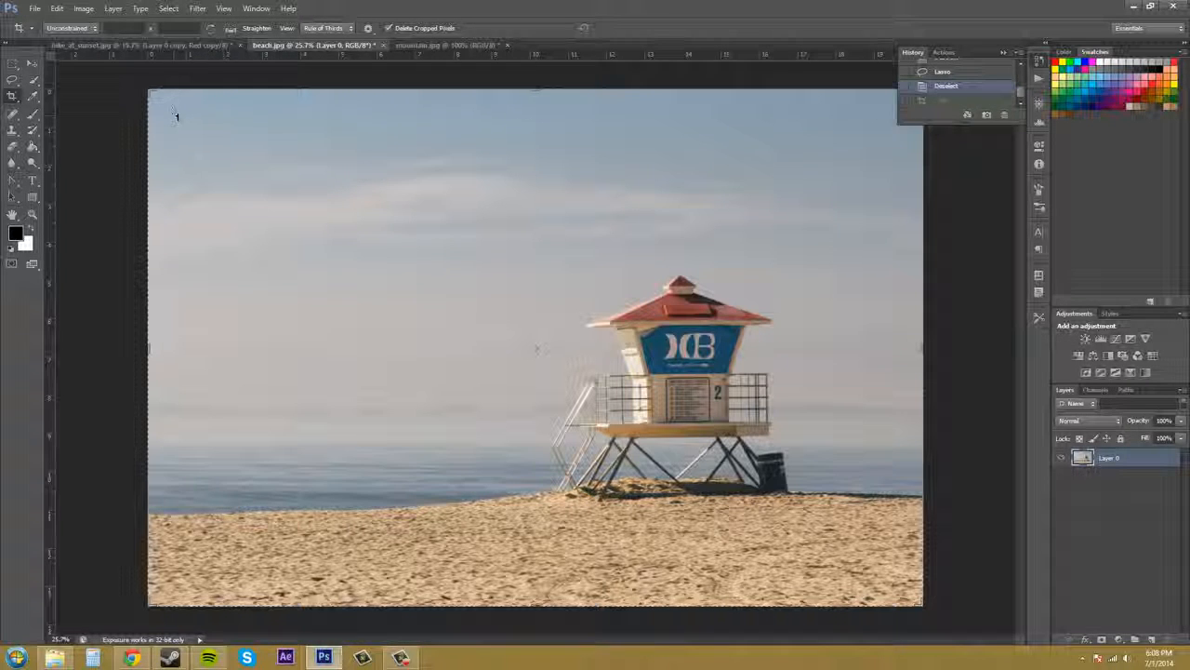
Crop the beach photo tightly around the lifeguard tower and undo the applied crop.
{"action": "left_click_drag", "start_coordinate": [150, 91], "coordinate": [327, 166]}
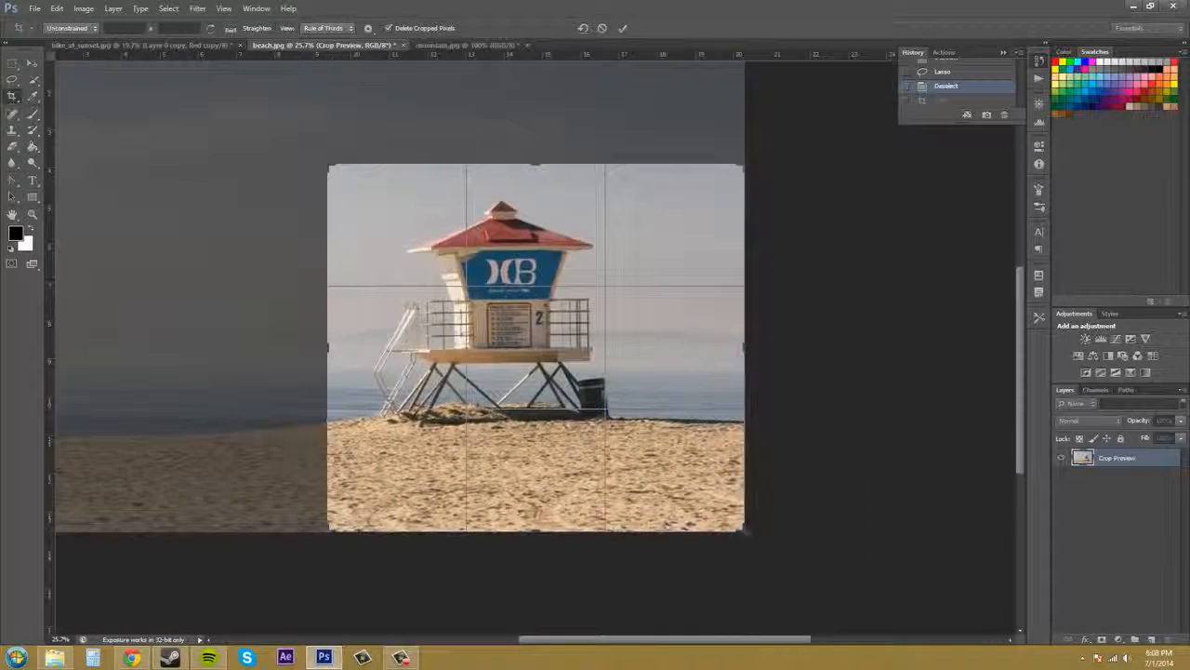
{"action": "left_click_drag", "start_coordinate": [744, 531], "coordinate": [719, 502]}
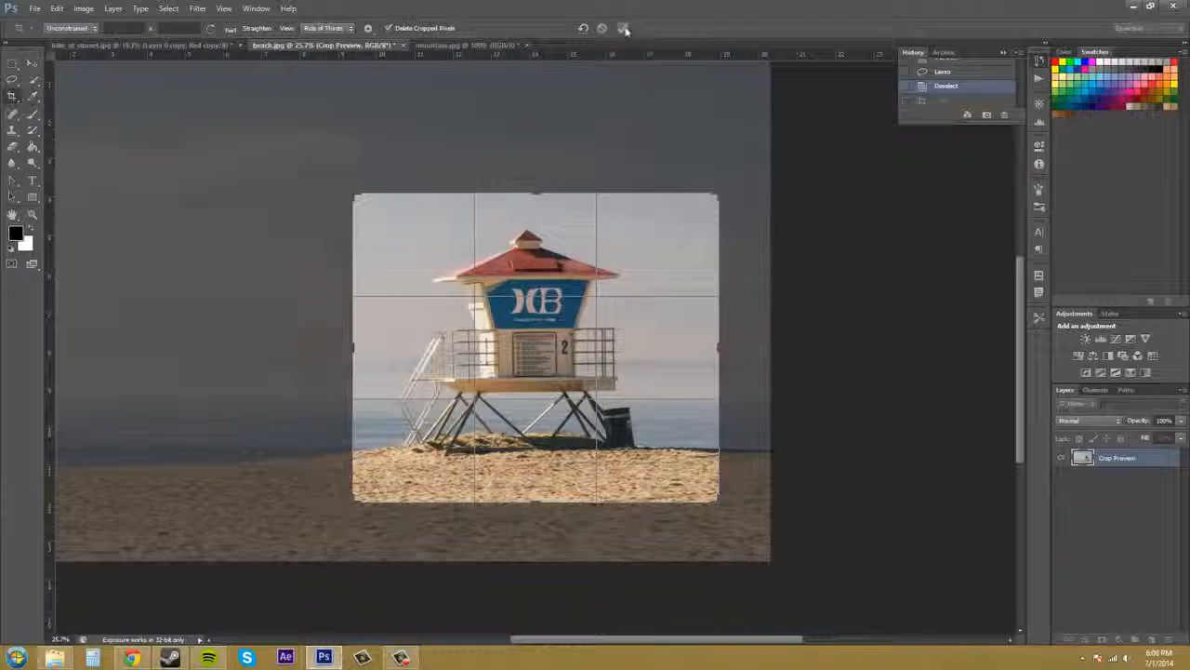
{"action": "left_click", "coordinate": [625, 29]}
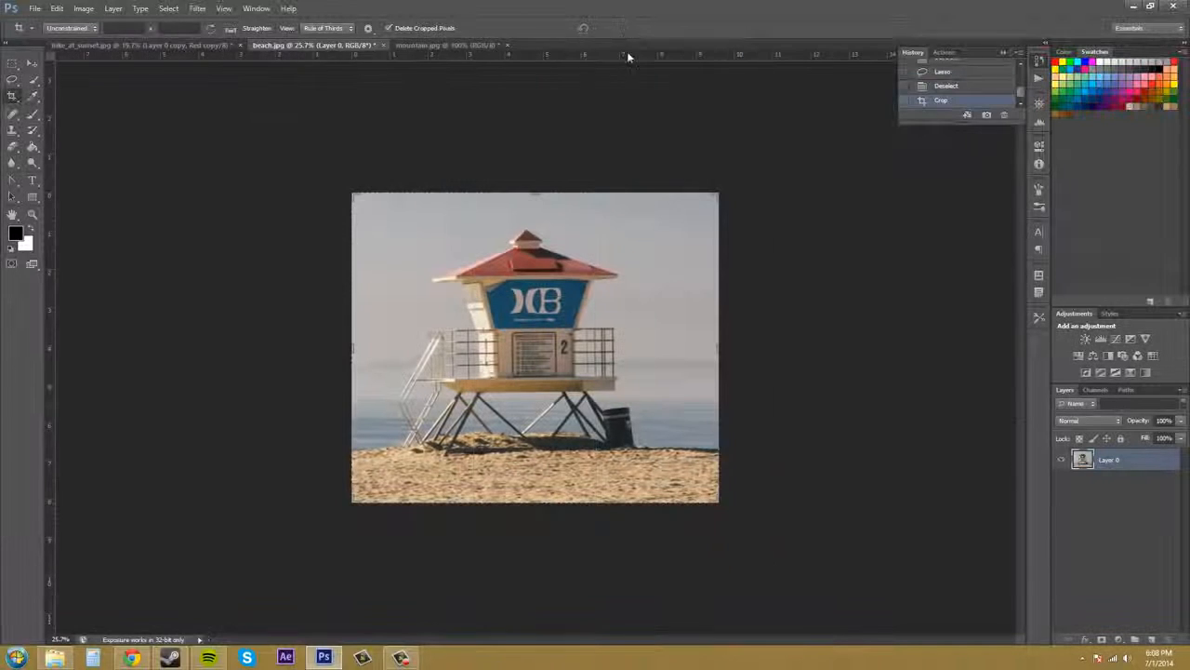
{"action": "key", "text": "ctrl+z"}
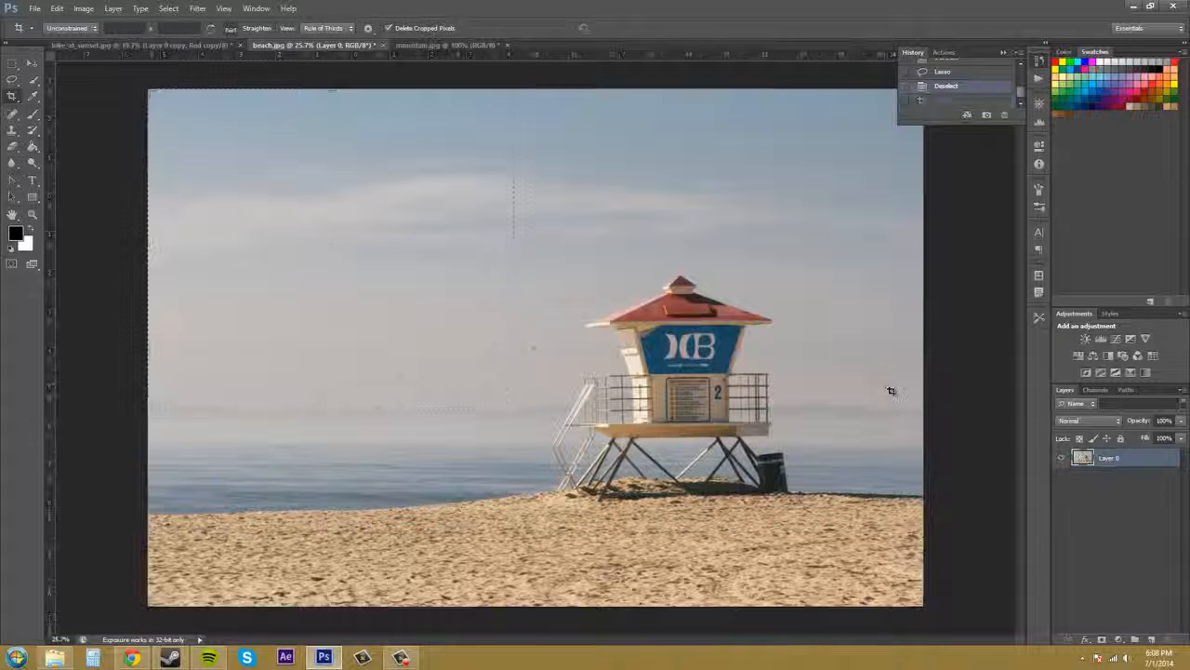